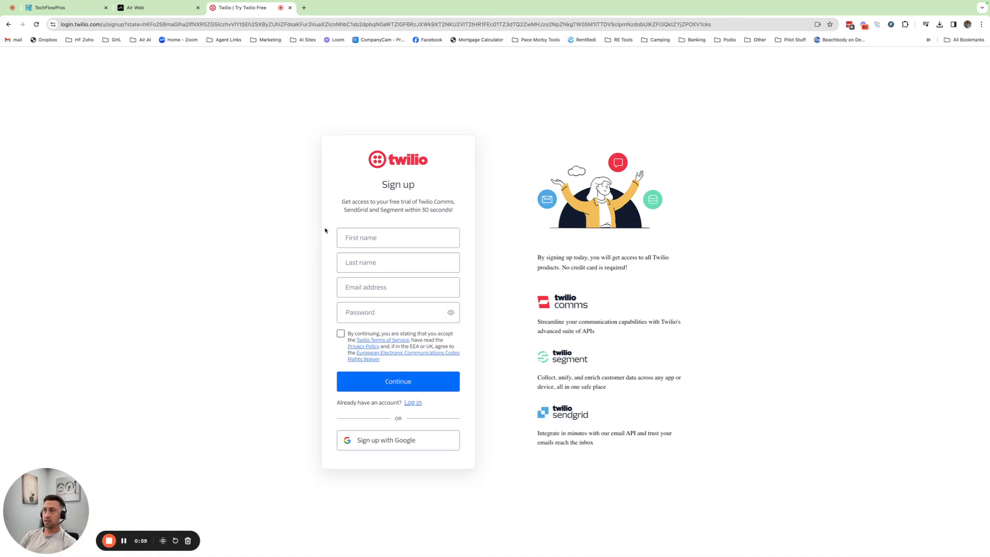
Step: Fill in the first name, last name and email address in the Twilio sign-up form
{"action": "left_click", "coordinate": [339, 230]}
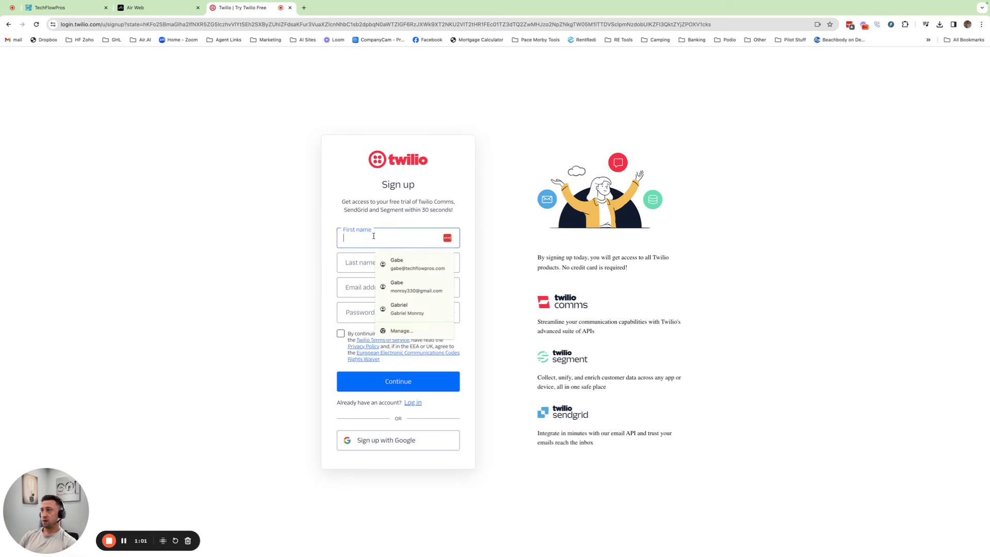
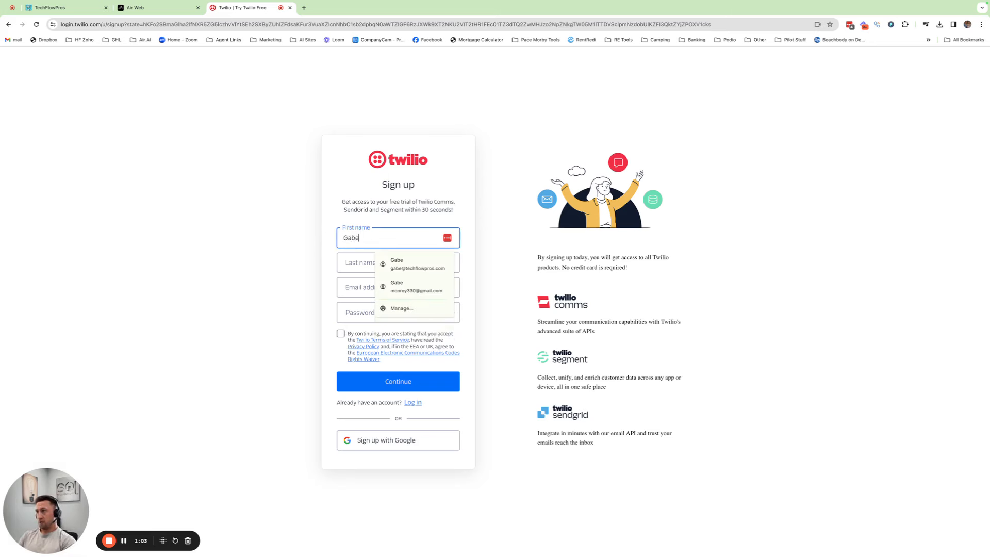
{"action": "left_click", "coordinate": [372, 261]}
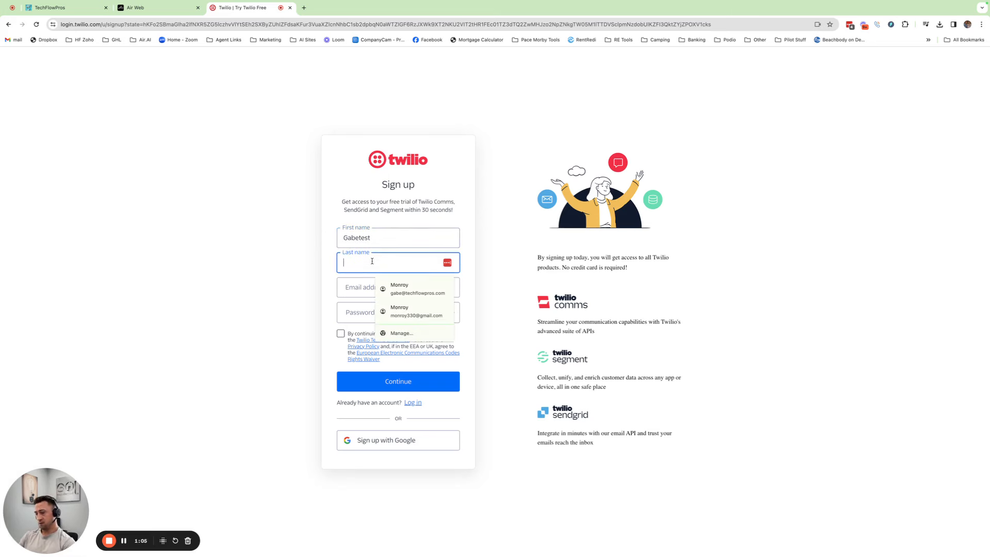
{"action": "left_click", "coordinate": [352, 291]}
{"action": "type", "text": "monro"}
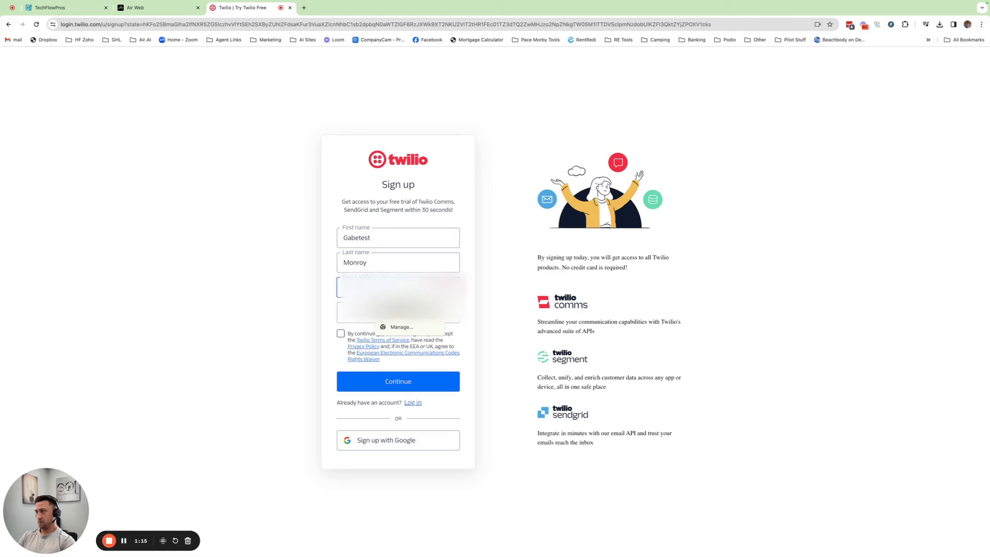
Step: Enter the account password, submit the sign-up with the terms accepted, and save the login to LastPass
{"action": "key", "text": "Tab"}
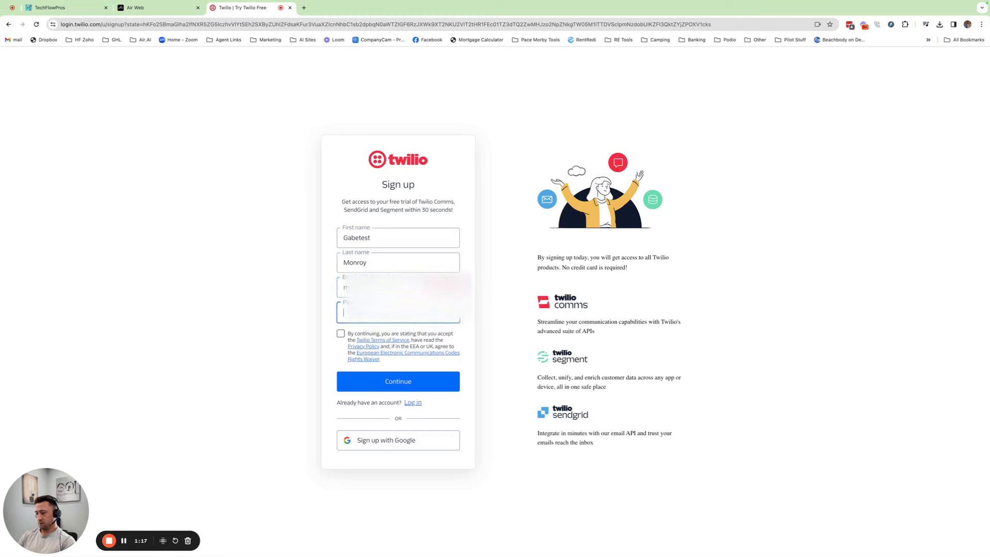
{"action": "type", "text": "••••"}
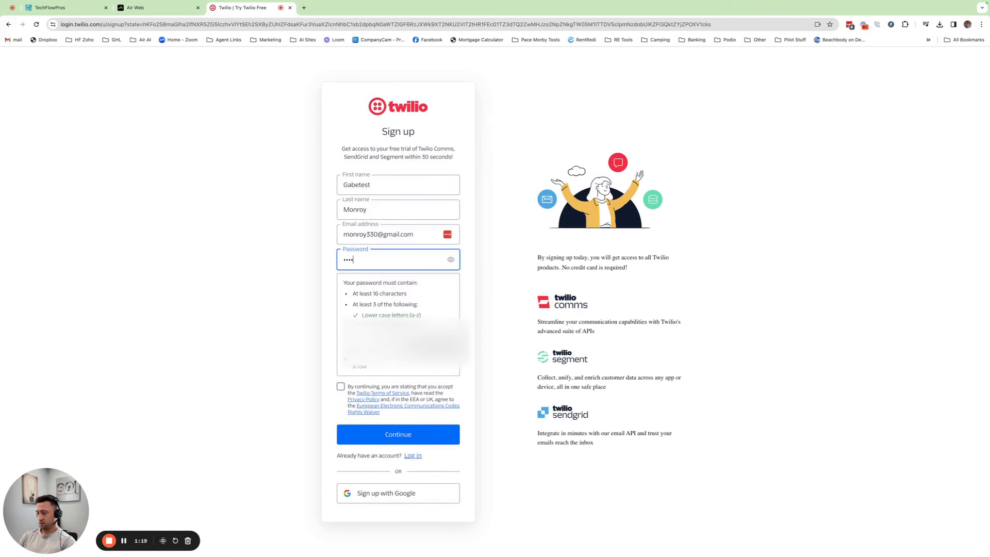
{"action": "type", "text": "••••••••••••"}
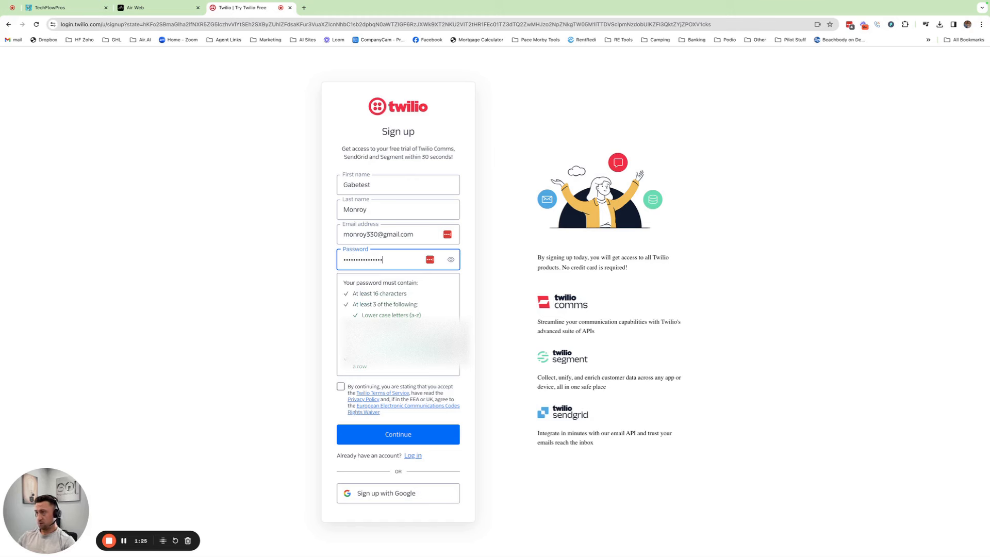
{"action": "left_click", "coordinate": [340, 386]}
{"action": "left_click", "coordinate": [405, 441]}
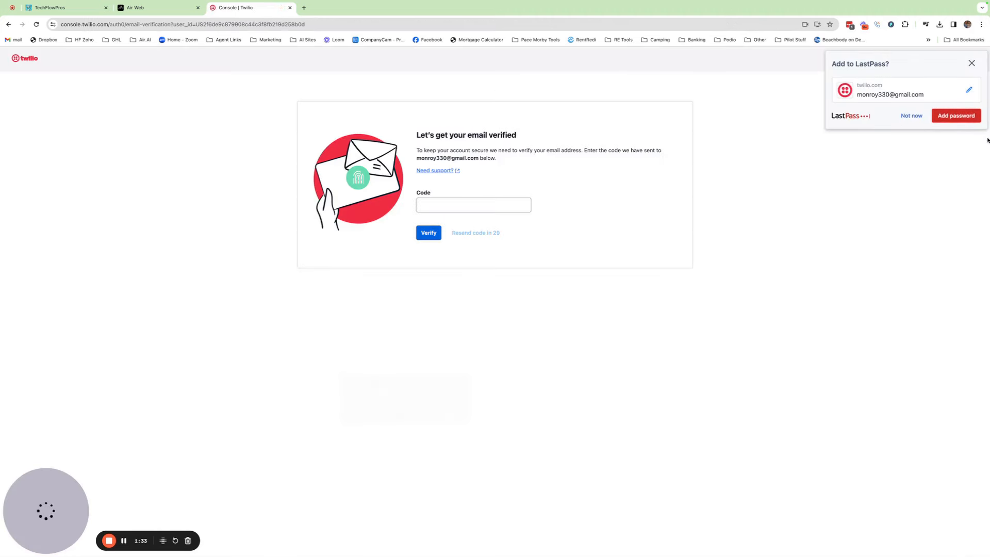
{"action": "left_click", "coordinate": [955, 115]}
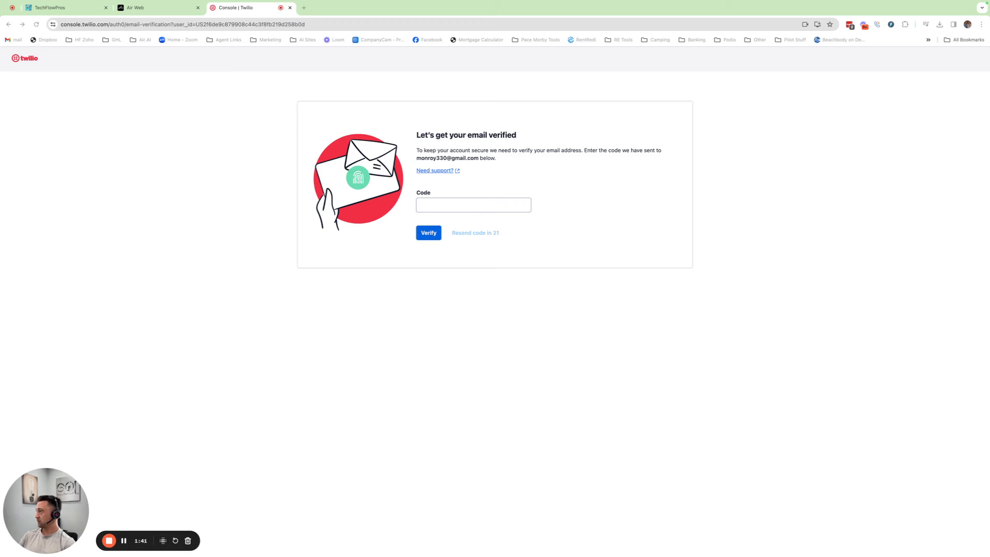
Step: Paste the emailed verification code into the code field and verify the email address
{"action": "left_click", "coordinate": [453, 205]}
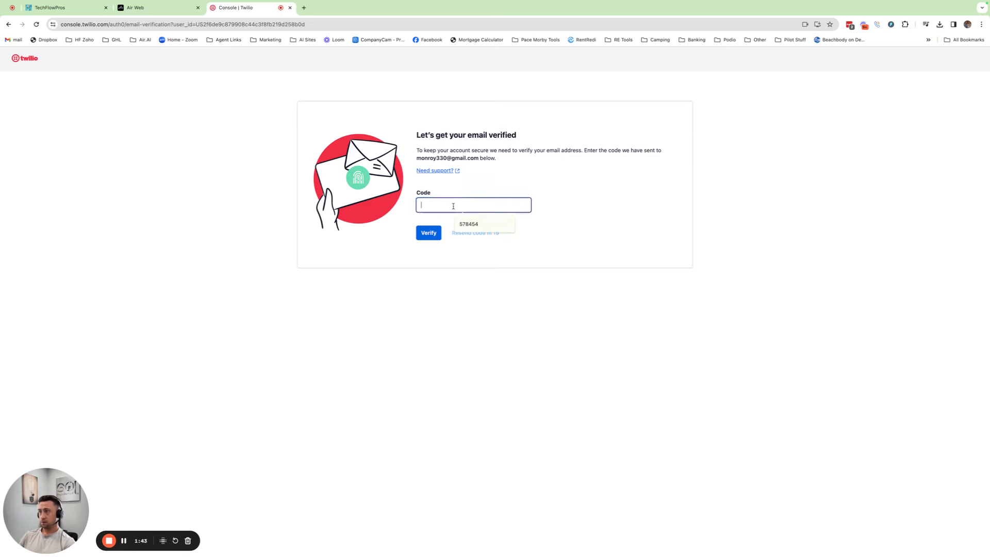
{"action": "left_click", "coordinate": [427, 237]}
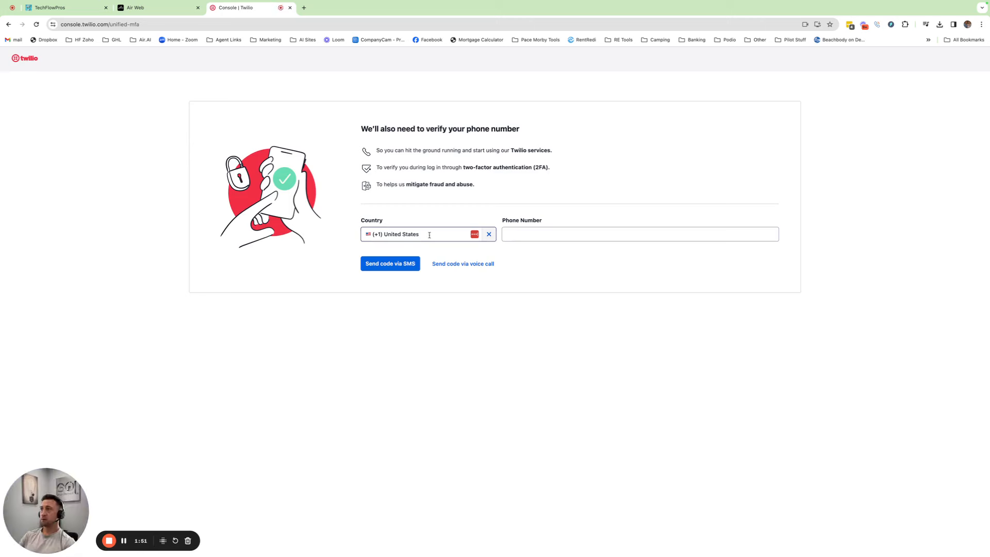
Step: Enter the phone number for the United States and request a verification code via SMS
{"action": "left_click", "coordinate": [537, 230]}
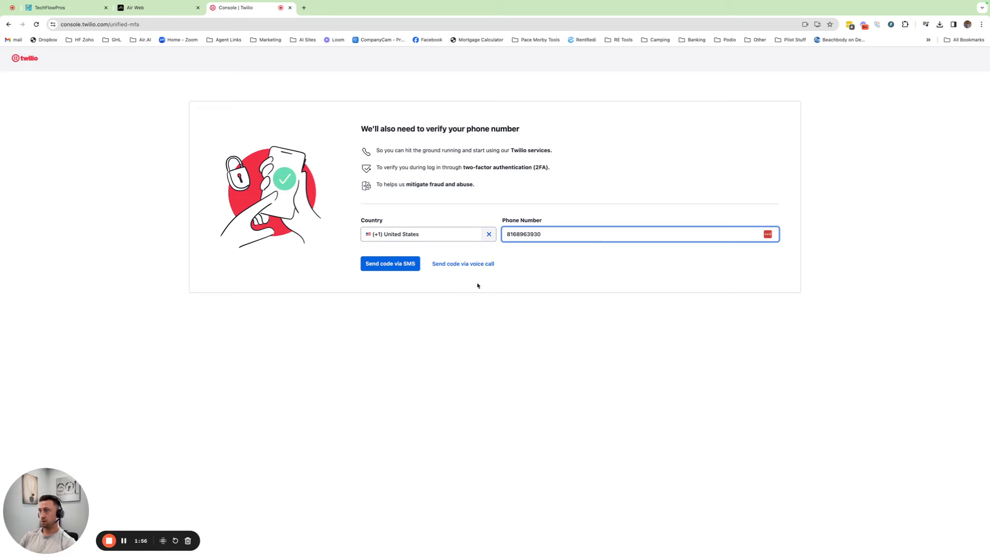
{"action": "left_click", "coordinate": [393, 263]}
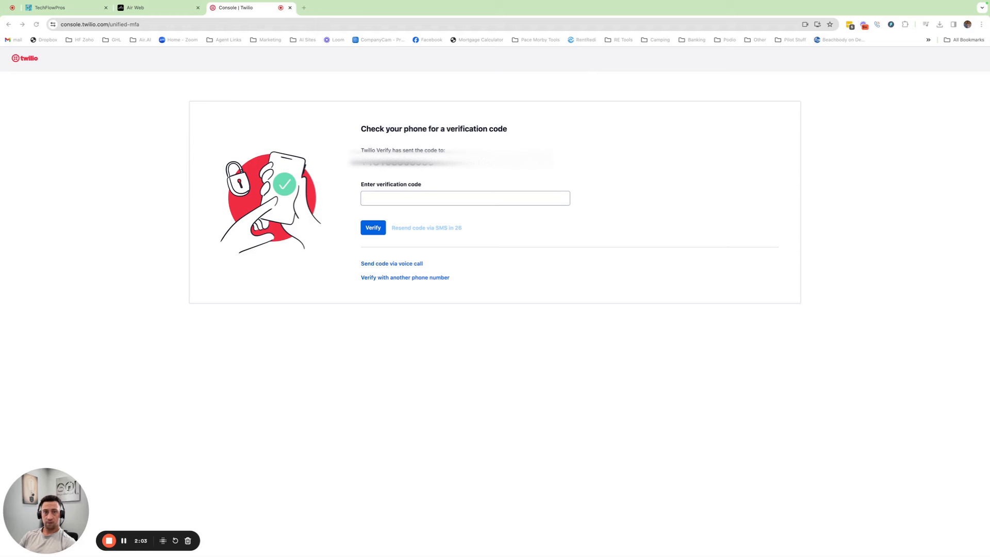
Step: Verify the phone with the verification code received by SMS and continue past the recovery code page
{"action": "left_click", "coordinate": [370, 198]}
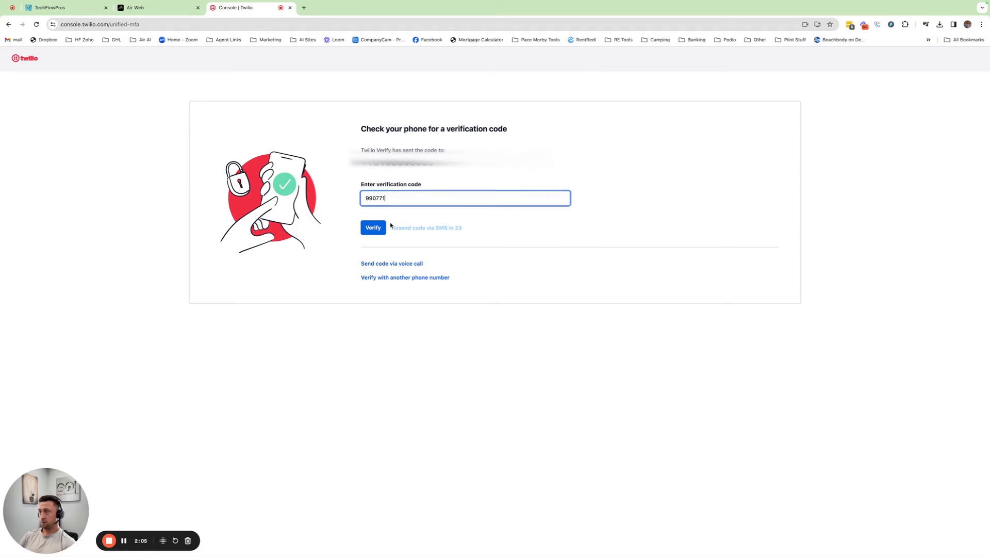
{"action": "left_click", "coordinate": [369, 231]}
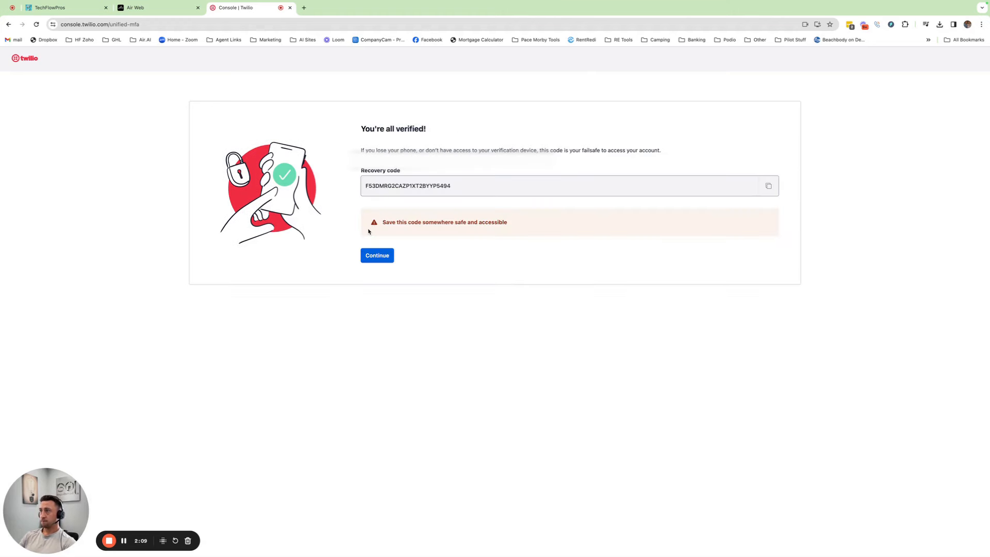
{"action": "left_click", "coordinate": [373, 255]}
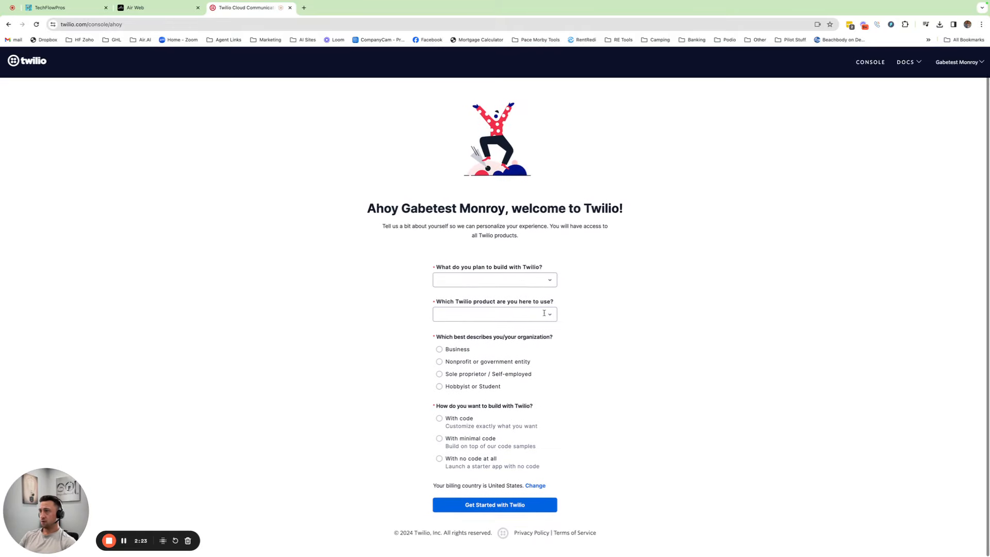
Step: Choose Lead Conversion as what to build with Twilio and Voice as the product to use
{"action": "left_click", "coordinate": [522, 283]}
{"action": "scroll", "coordinate": [522, 348], "scroll_direction": "down", "scroll_amount": 2}
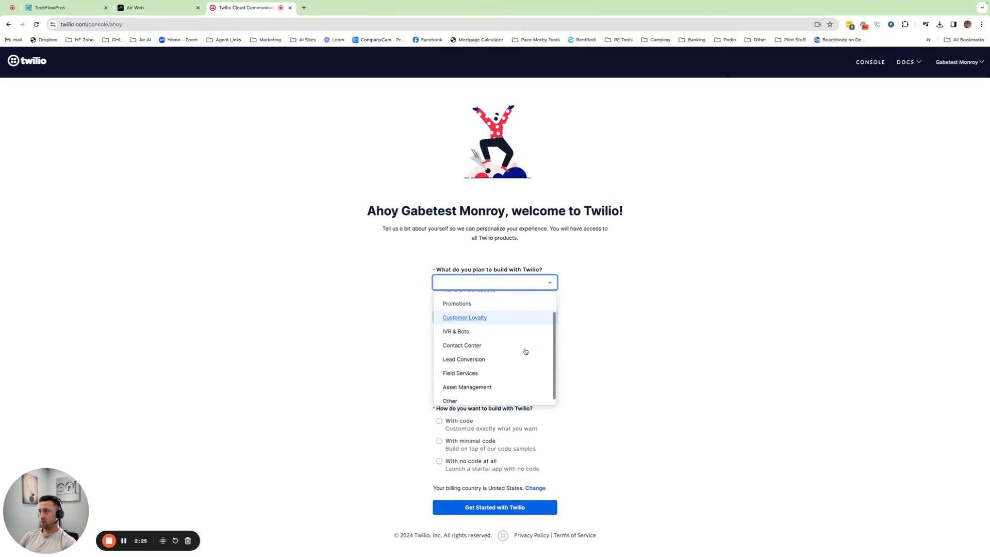
{"action": "left_click", "coordinate": [485, 358]}
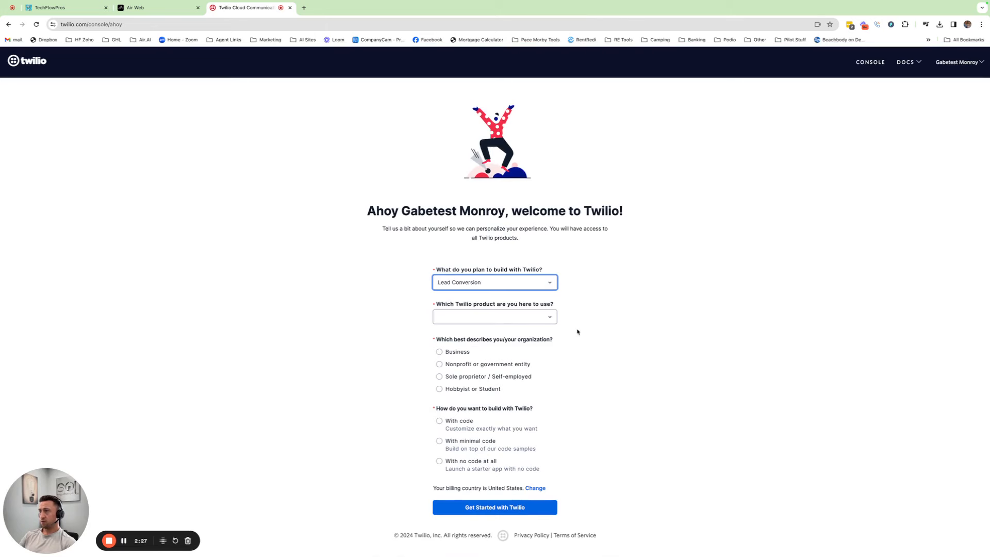
{"action": "left_click", "coordinate": [515, 320]}
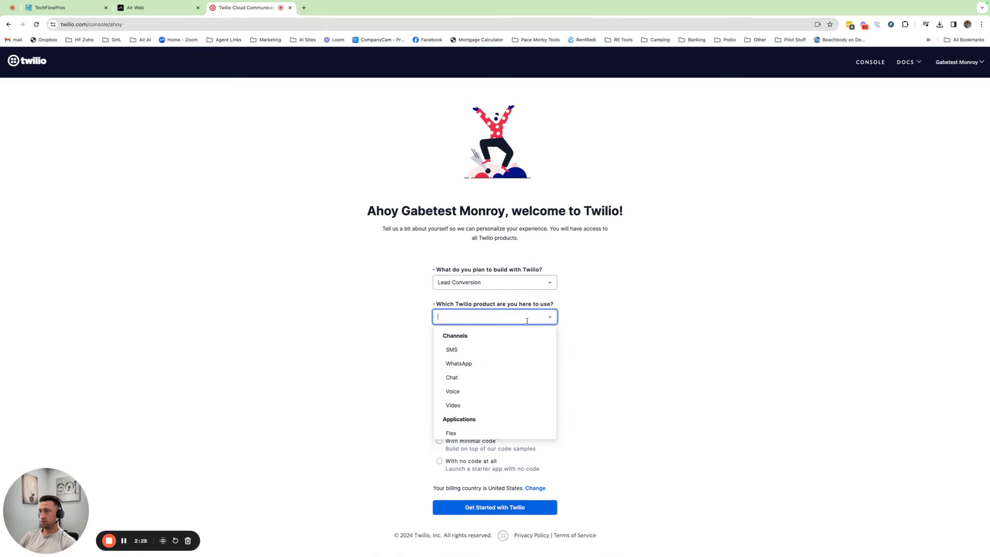
{"action": "scroll", "coordinate": [515, 361], "scroll_direction": "down", "scroll_amount": 1}
{"action": "scroll", "coordinate": [516, 361], "scroll_direction": "up", "scroll_amount": 1}
{"action": "left_click", "coordinate": [515, 361]}
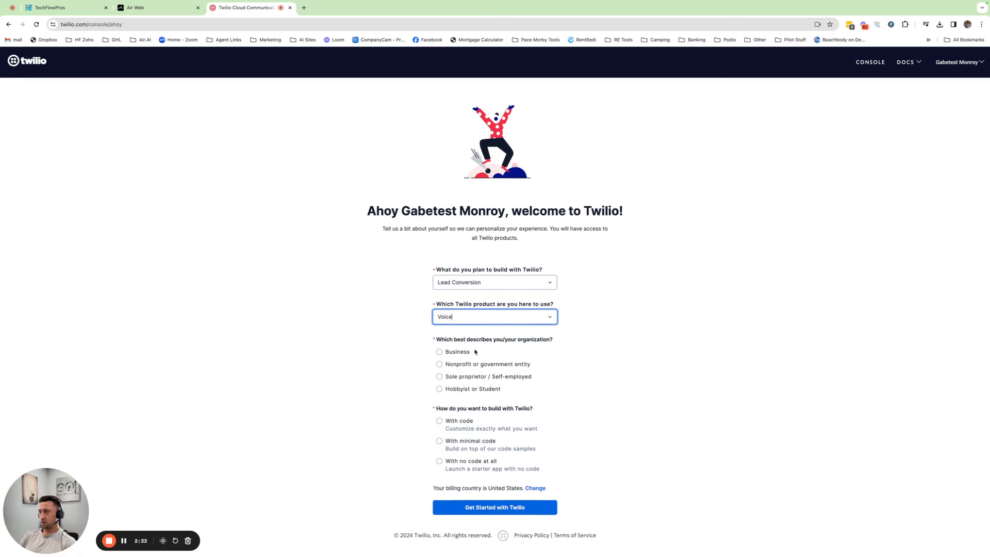
Step: Describe the organization as a Business that uses Twilio as a Direct Brand
{"action": "left_click", "coordinate": [439, 351]}
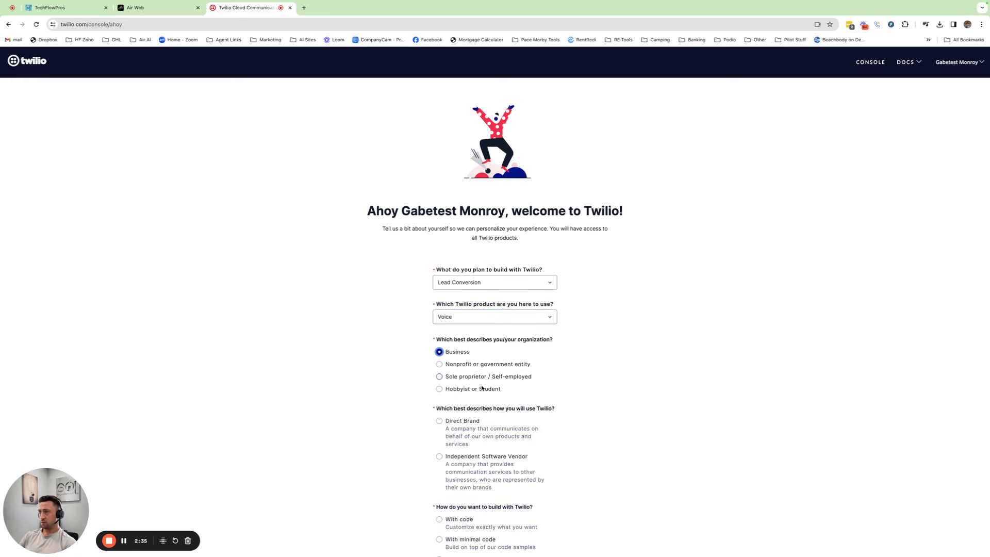
{"action": "scroll", "coordinate": [519, 394], "scroll_direction": "down", "scroll_amount": 2}
{"action": "left_click", "coordinate": [438, 348]}
{"action": "scroll", "coordinate": [583, 415], "scroll_direction": "down", "scroll_amount": 1}
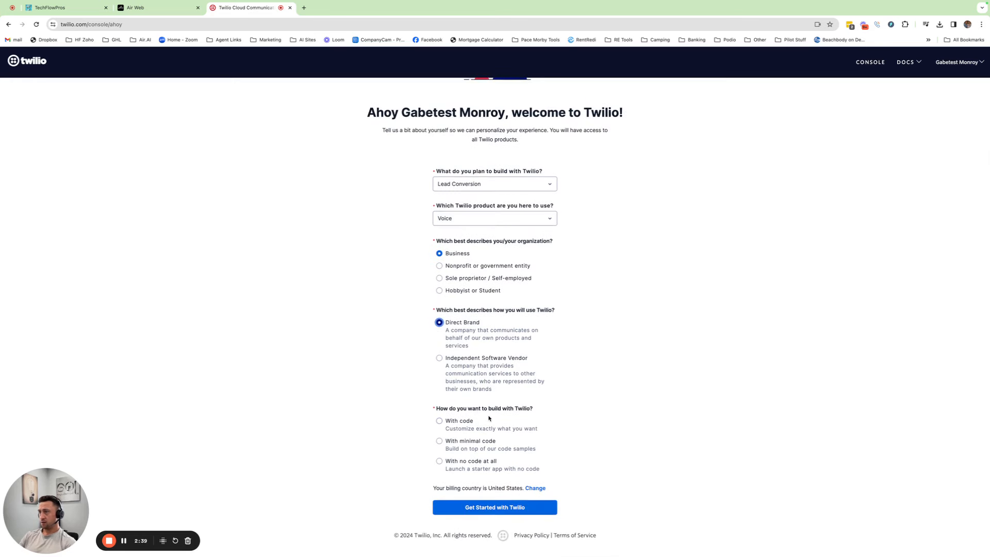
Step: Choose building with no code at all, set the goal to "Explore what my team can build", and submit the welcome questionnaire
{"action": "left_click", "coordinate": [439, 465]}
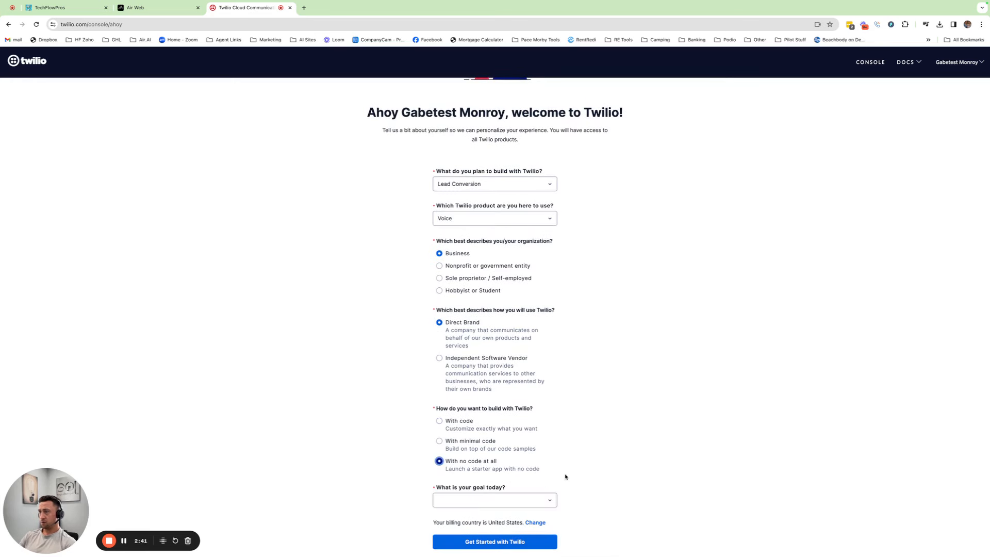
{"action": "scroll", "coordinate": [566, 476], "scroll_direction": "down", "scroll_amount": 1}
{"action": "left_click", "coordinate": [518, 465]}
{"action": "left_click", "coordinate": [490, 483]}
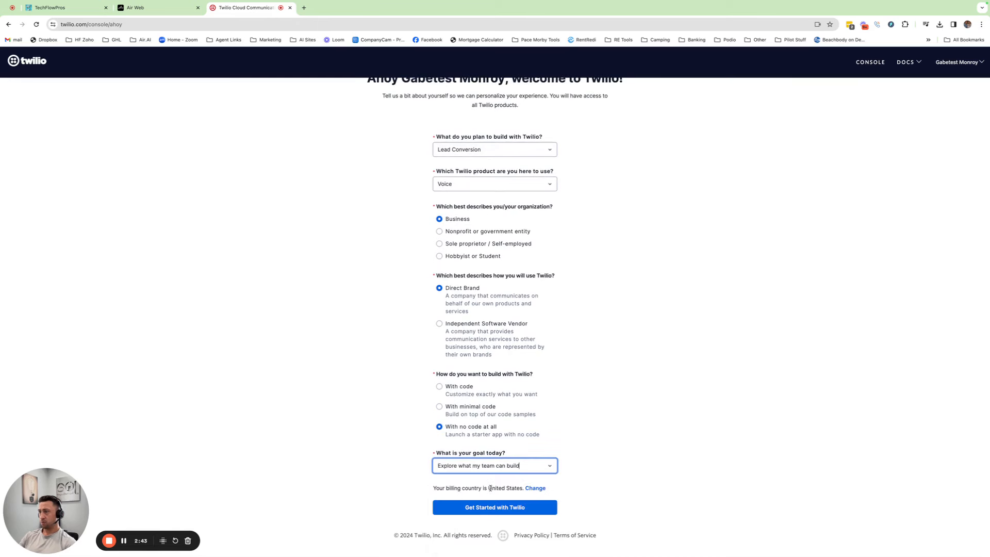
{"action": "left_click", "coordinate": [493, 506]}
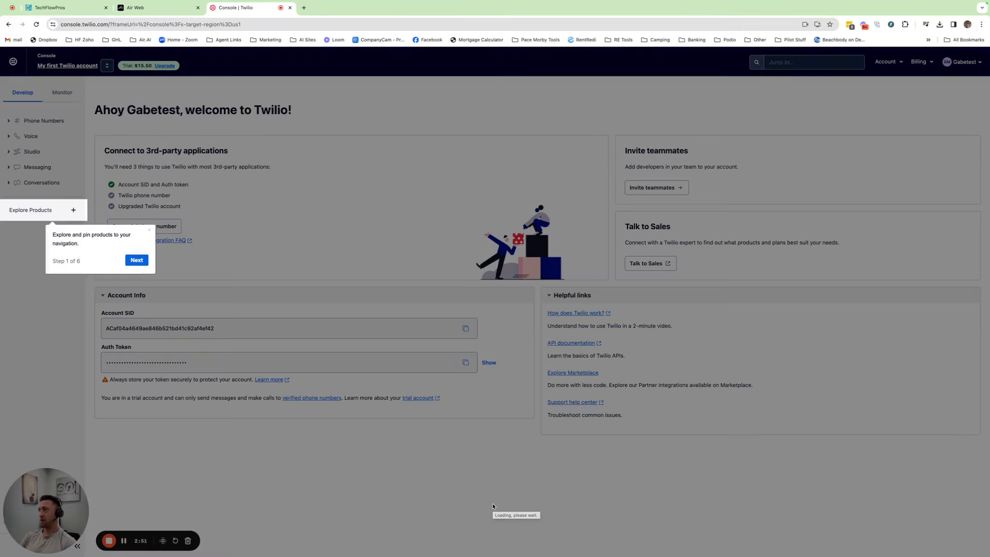
Step: Dismiss the product tour and open the list of active phone numbers
{"action": "left_click", "coordinate": [150, 229]}
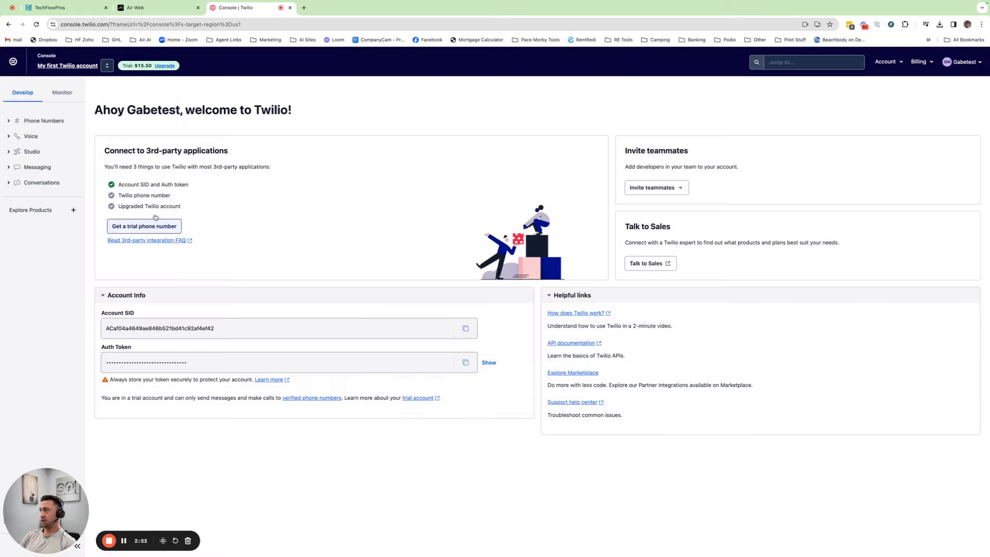
{"action": "left_click", "coordinate": [11, 122]}
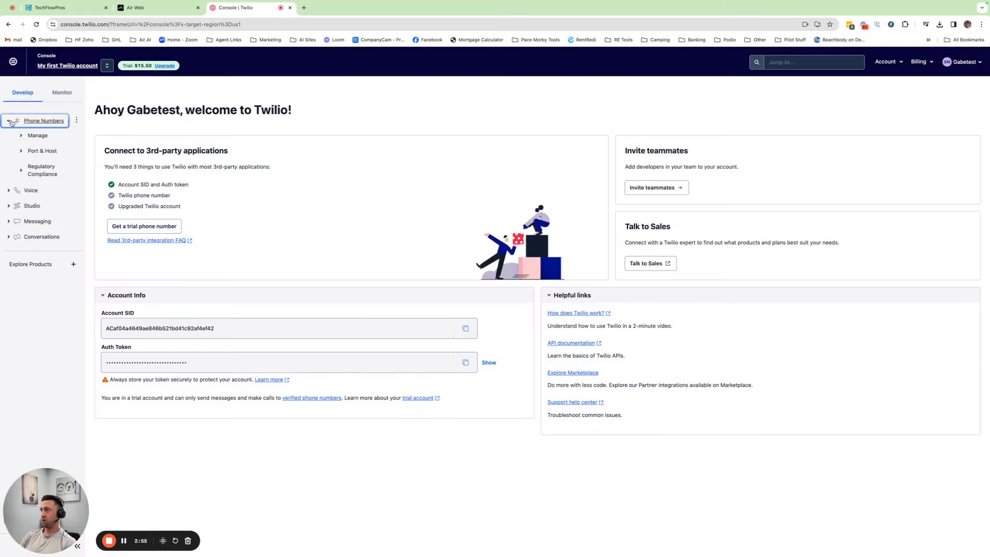
{"action": "left_click", "coordinate": [39, 136]}
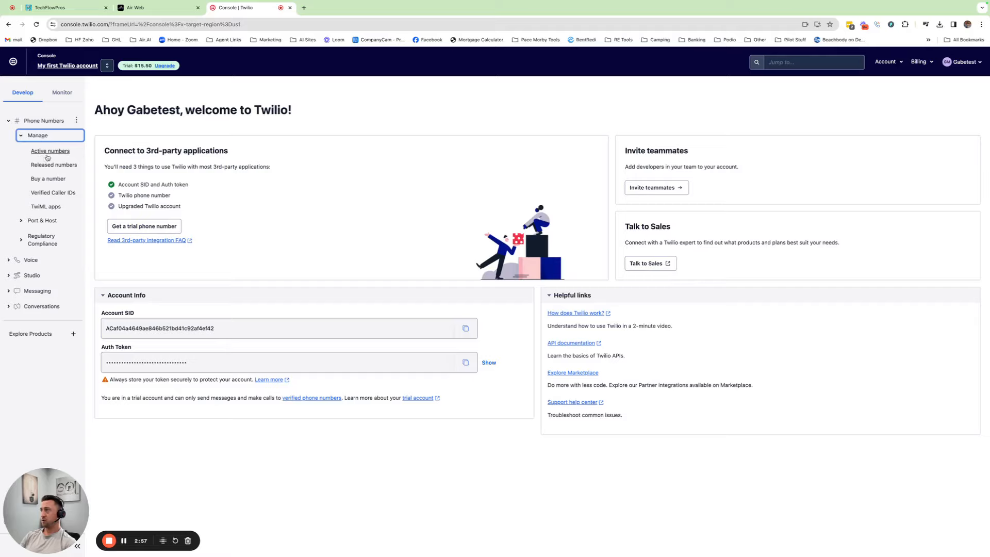
{"action": "scroll", "coordinate": [47, 158], "scroll_direction": "up", "scroll_amount": 5}
{"action": "left_click", "coordinate": [154, 301]}
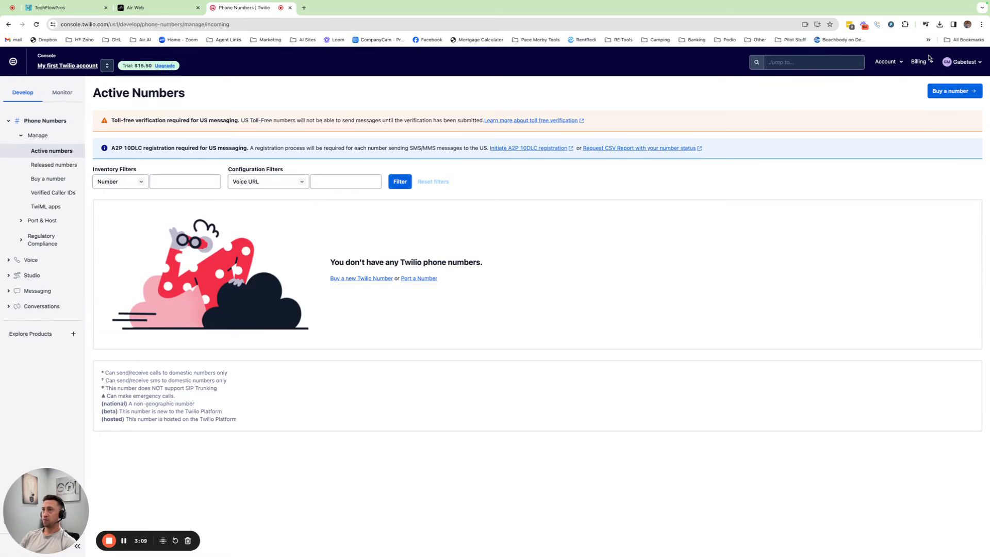
Step: Search the United States numbers available to buy for those whose first part matches 816
{"action": "left_click", "coordinate": [939, 94]}
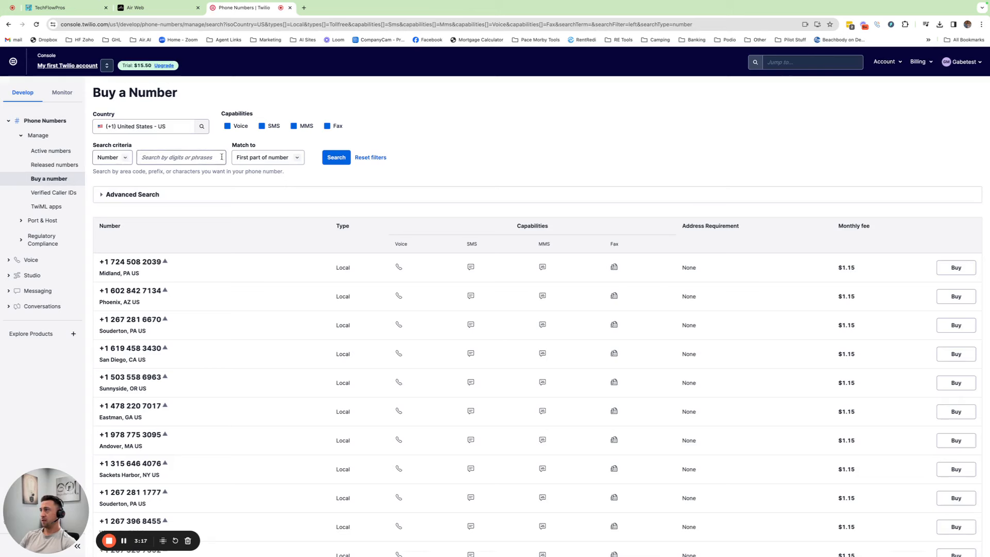
{"action": "left_click", "coordinate": [191, 158]}
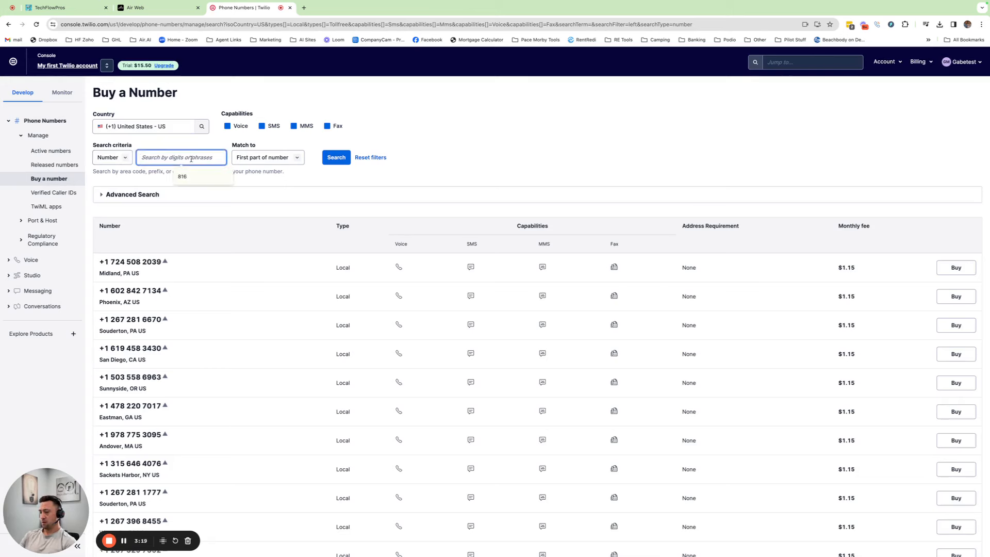
{"action": "type", "text": "816"}
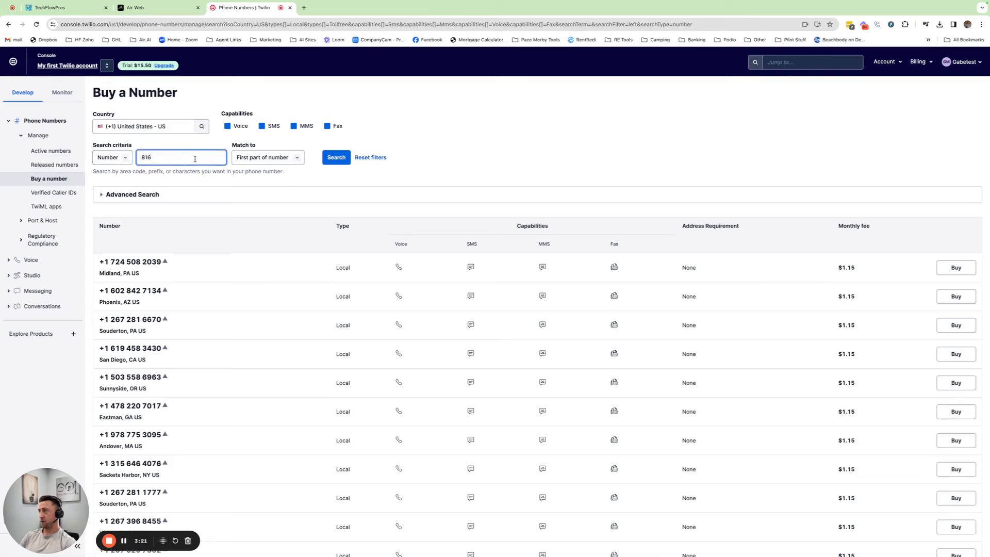
{"action": "left_click", "coordinate": [330, 158]}
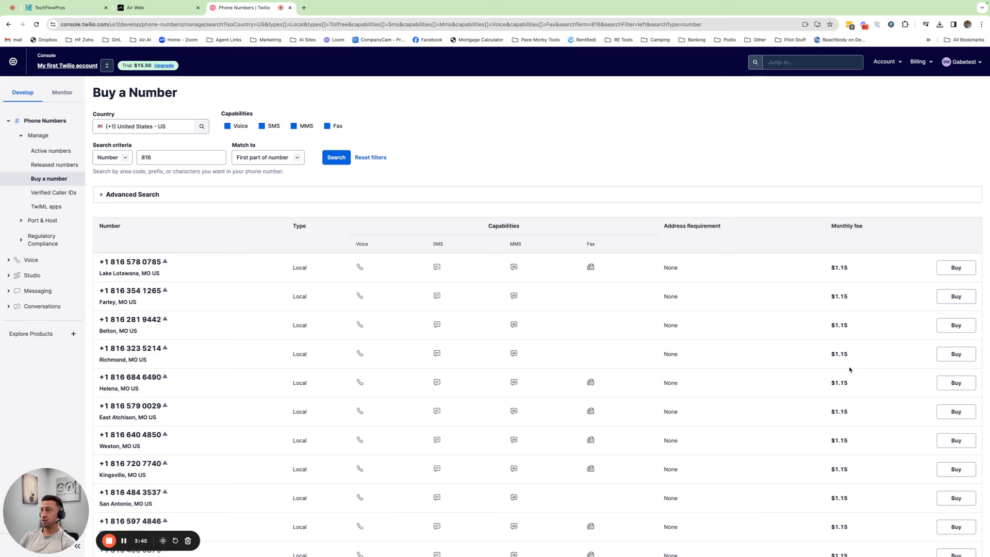
Step: Return to the active numbers and open the configuration of the first listed phone number
{"action": "left_click", "coordinate": [52, 150]}
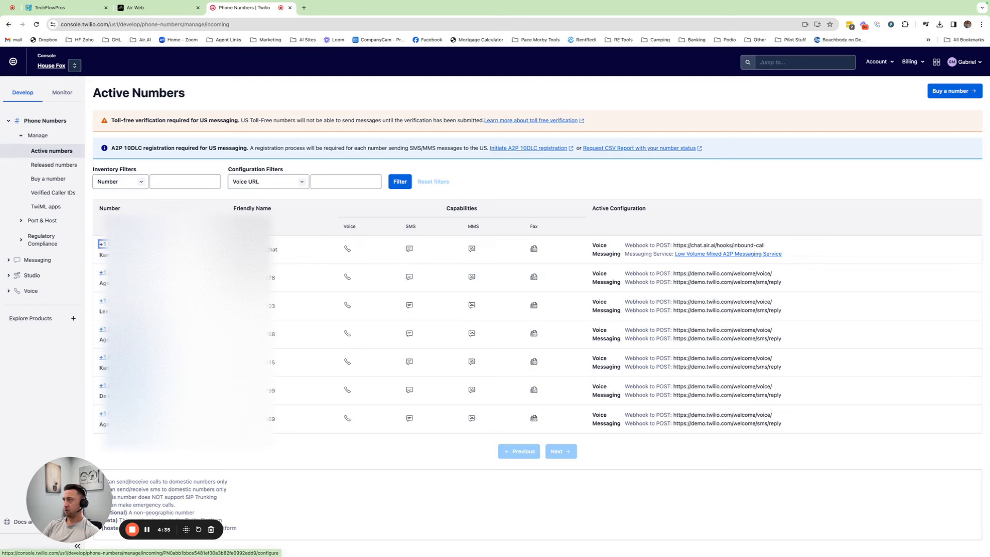
{"action": "left_click", "coordinate": [124, 245]}
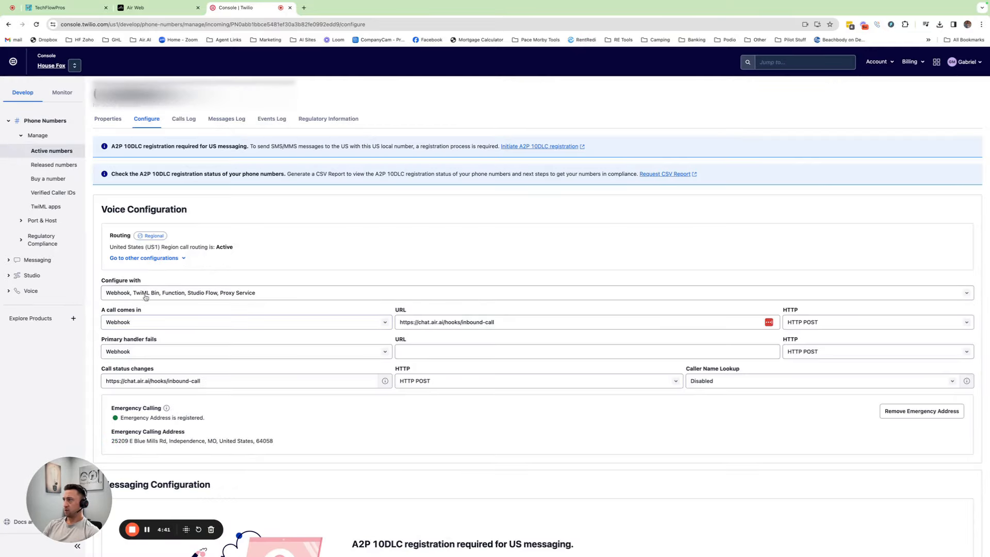
Step: Review the number's voice configuration: the webhook option and the inbound-call URLs for incoming calls and call status changes
{"action": "scroll", "coordinate": [155, 294], "scroll_direction": "down", "scroll_amount": 1}
{"action": "left_click_drag", "start_coordinate": [100, 179], "coordinate": [214, 177]}
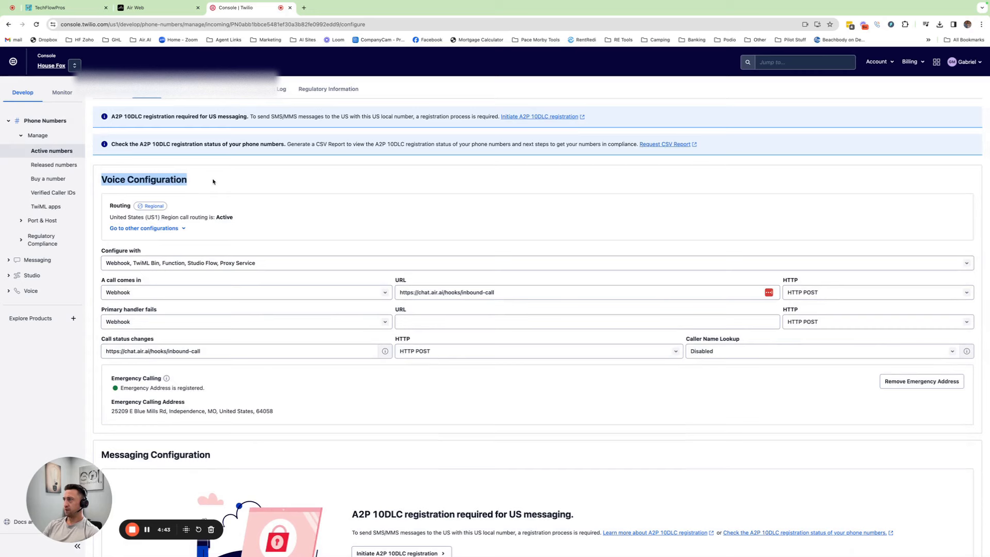
{"action": "left_click", "coordinate": [145, 263]}
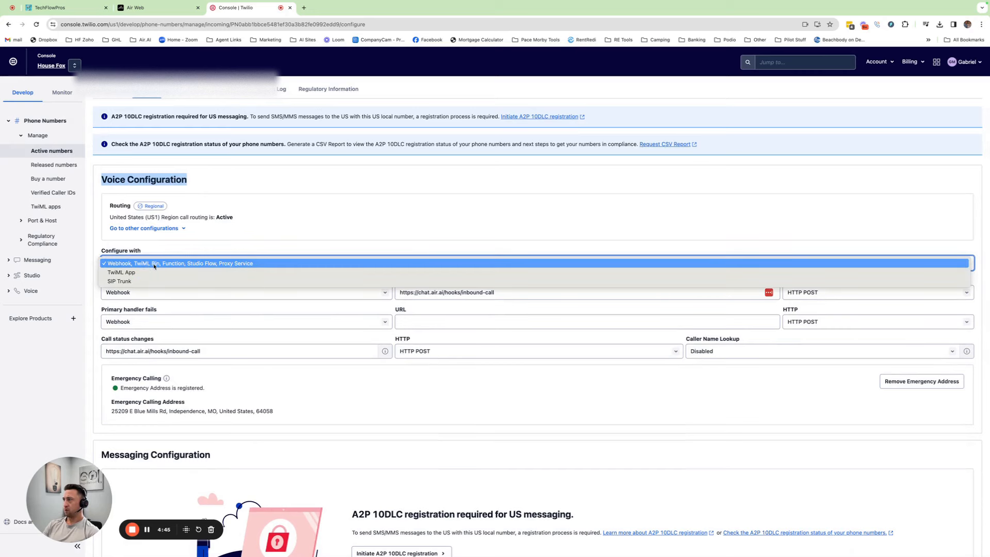
{"action": "left_click", "coordinate": [154, 264]}
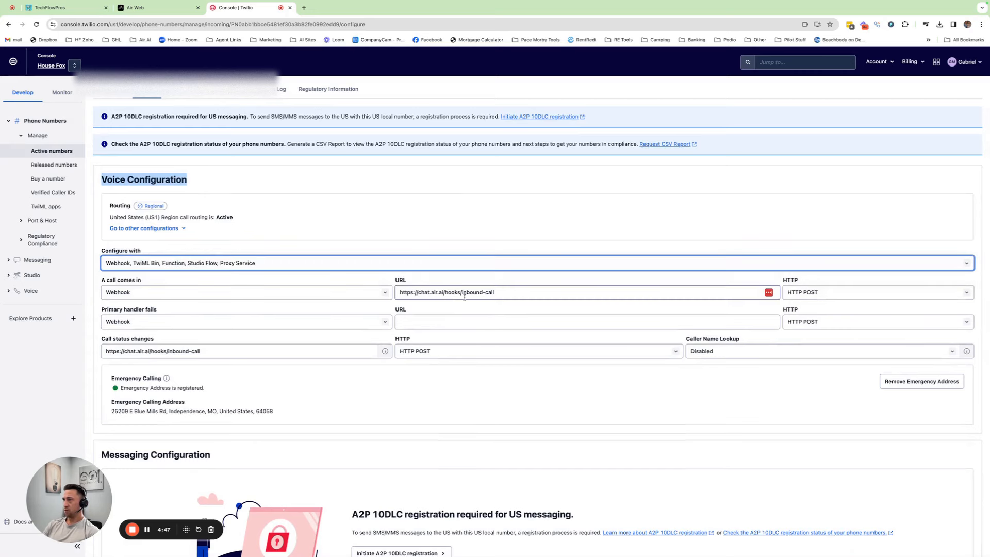
{"action": "left_click_drag", "start_coordinate": [496, 292], "coordinate": [395, 292]}
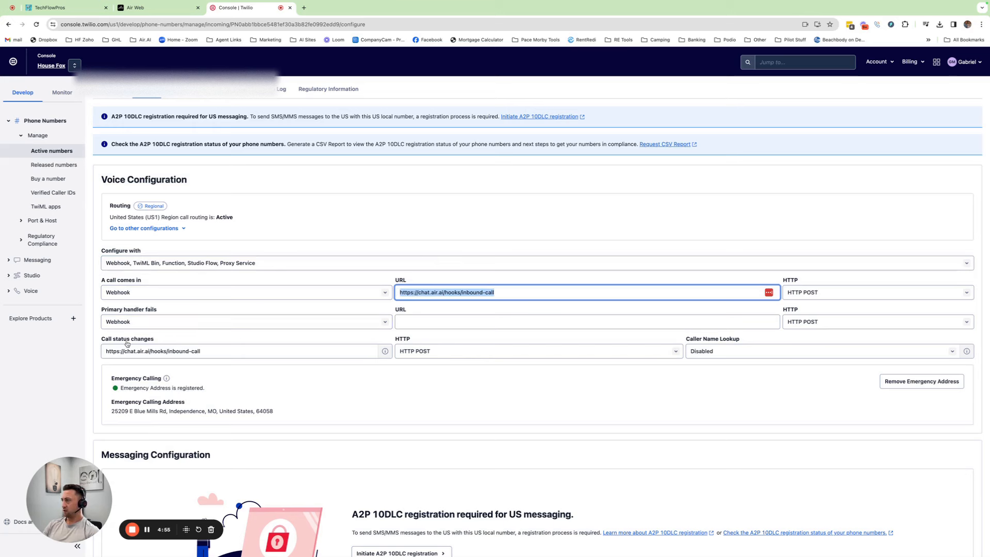
{"action": "left_click_drag", "start_coordinate": [219, 353], "coordinate": [172, 336]}
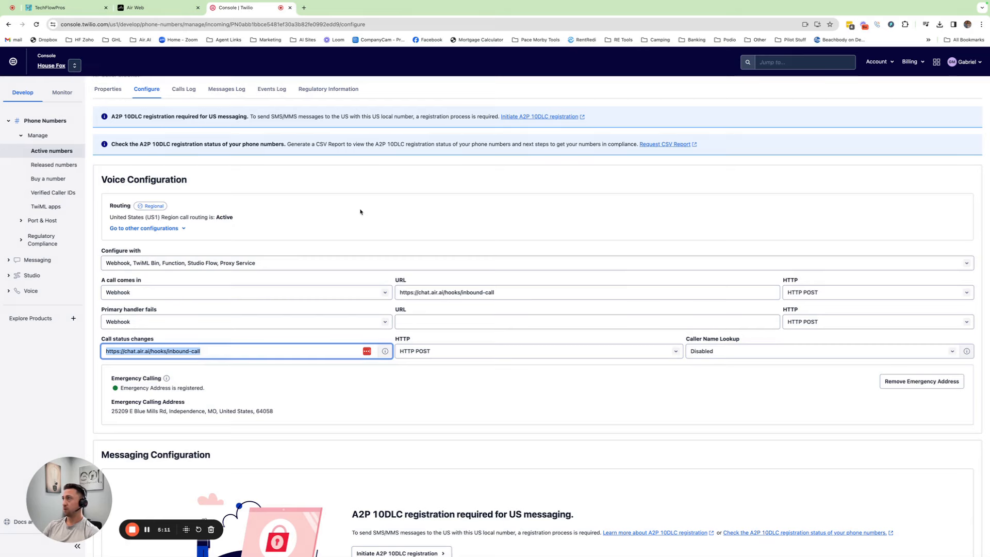
Step: Switch to Air and open the Twilio integration page with its account SID and auth token fields
{"action": "left_click", "coordinate": [130, 7]}
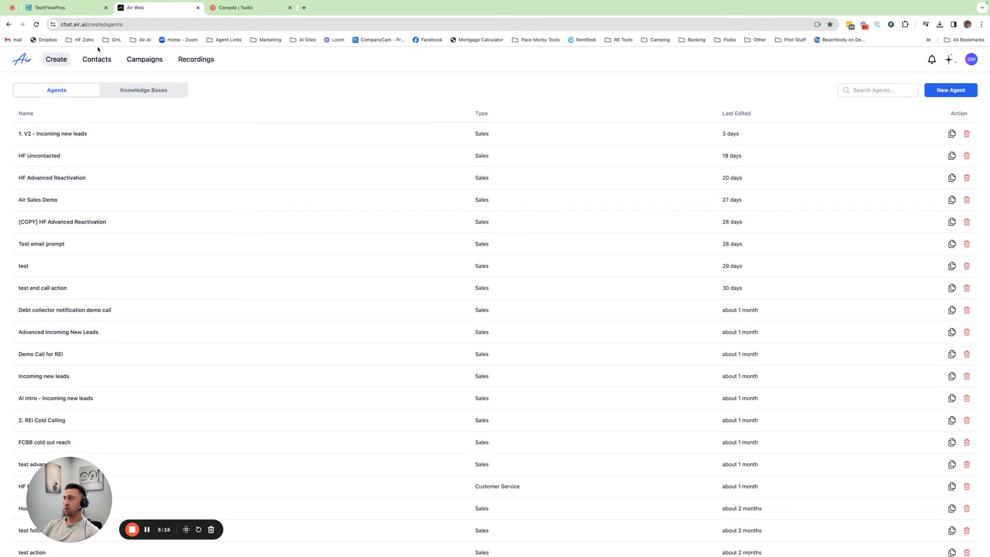
{"action": "left_click", "coordinate": [971, 59]}
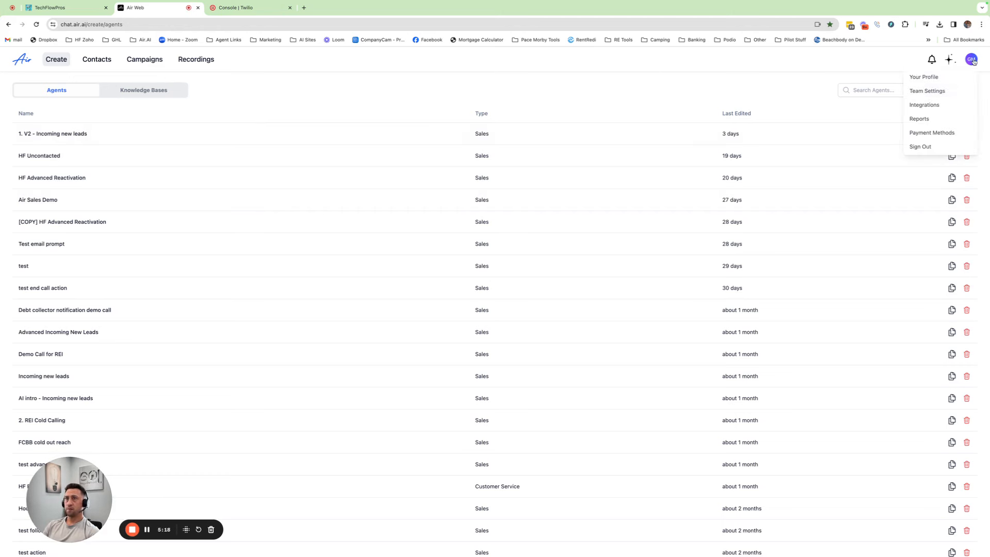
{"action": "left_click", "coordinate": [917, 106]}
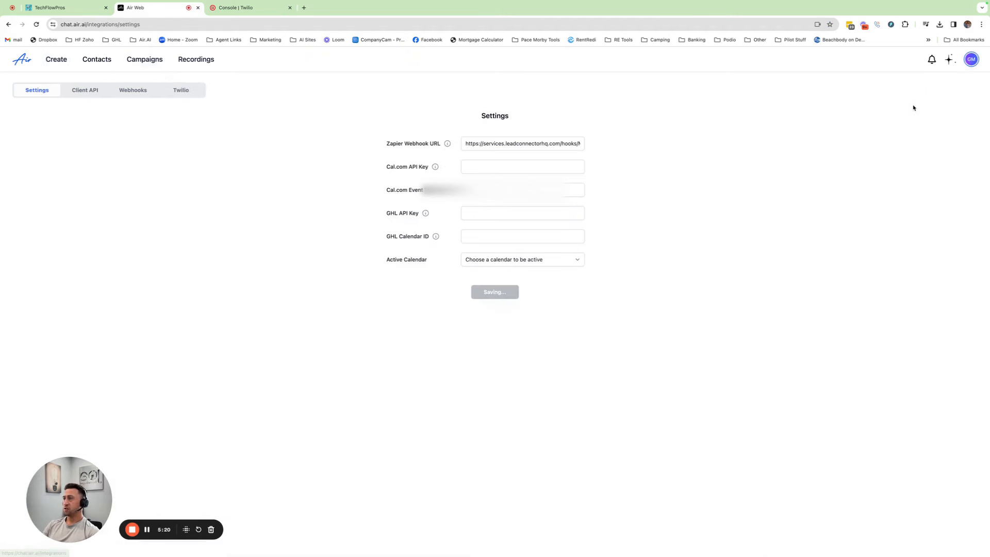
{"action": "left_click", "coordinate": [182, 90]}
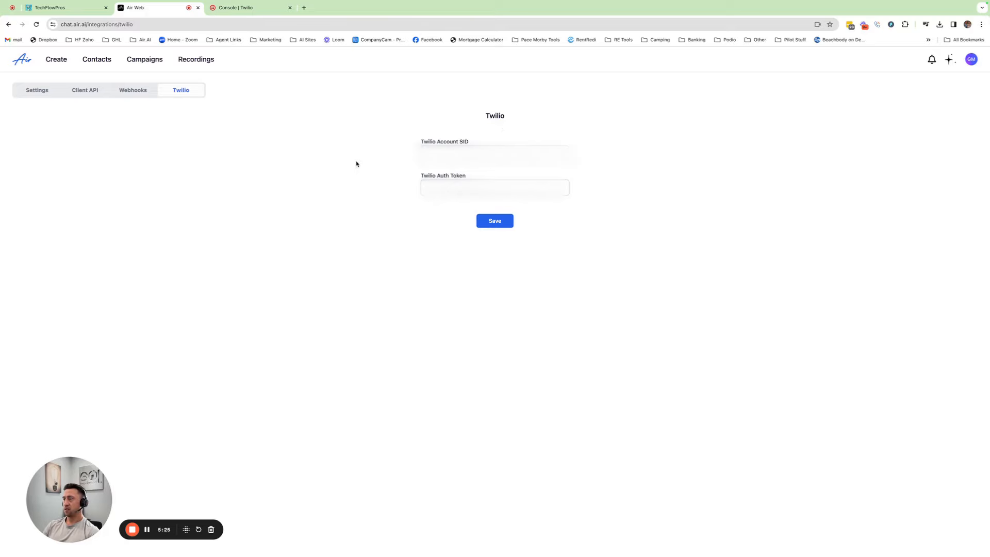
Step: Open the House Fox account dashboard in Twilio, copy the auth token, and return to Air's Twilio integration page
{"action": "left_click", "coordinate": [77, 9]}
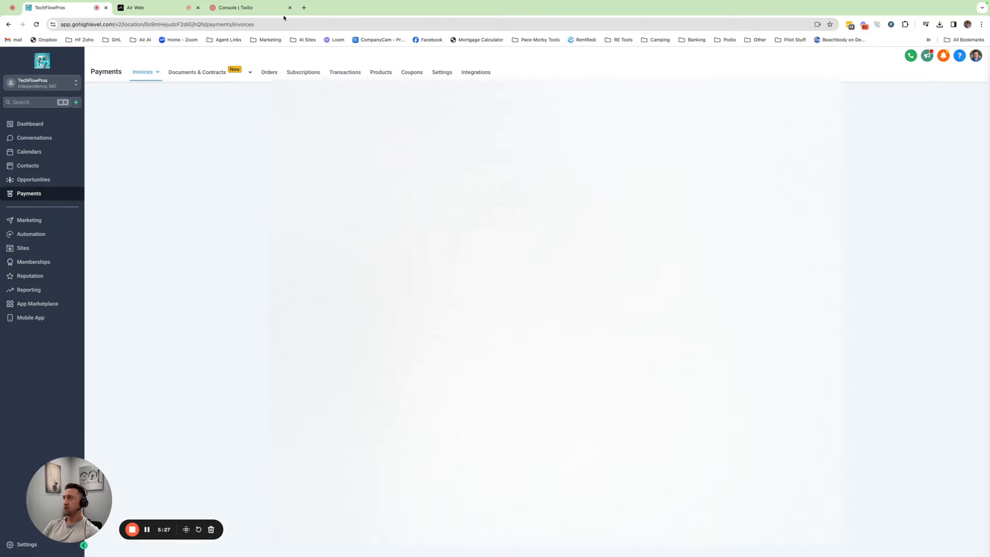
{"action": "left_click", "coordinate": [250, 11]}
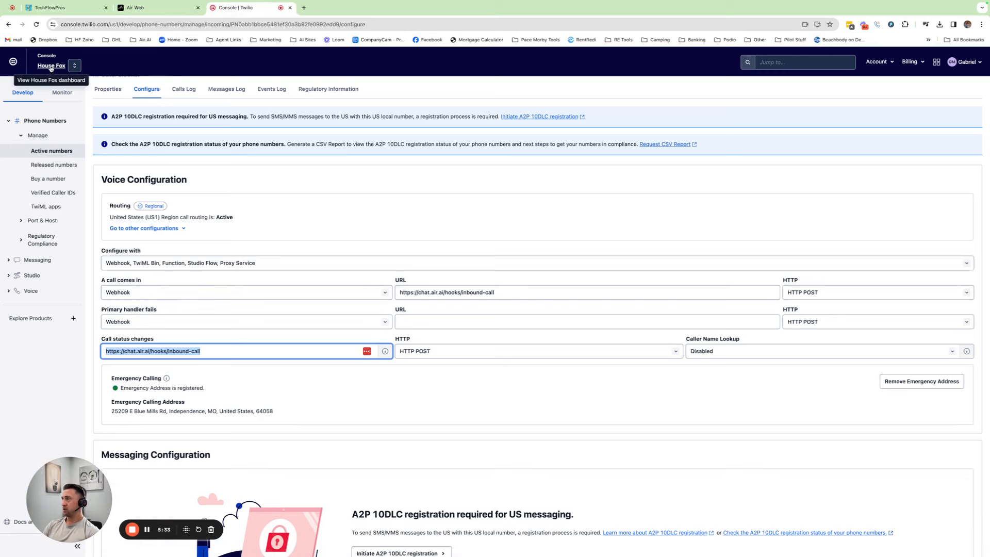
{"action": "left_click", "coordinate": [51, 66]}
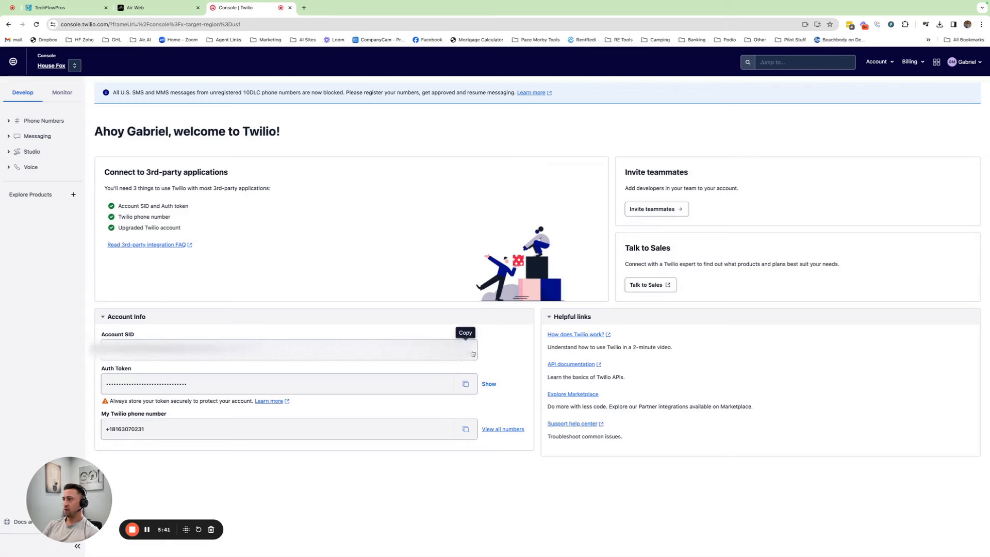
{"action": "left_click", "coordinate": [465, 386]}
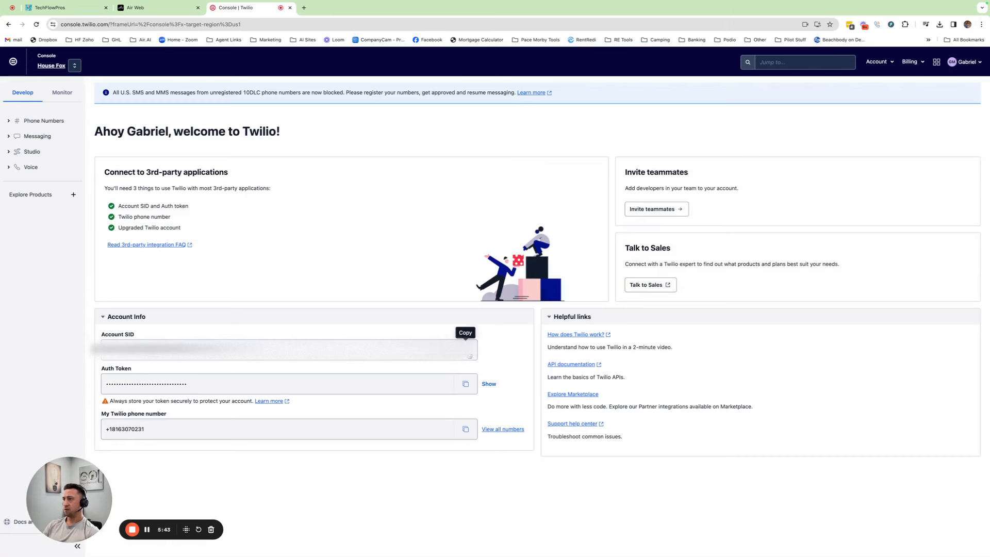
{"action": "left_click", "coordinate": [169, 9]}
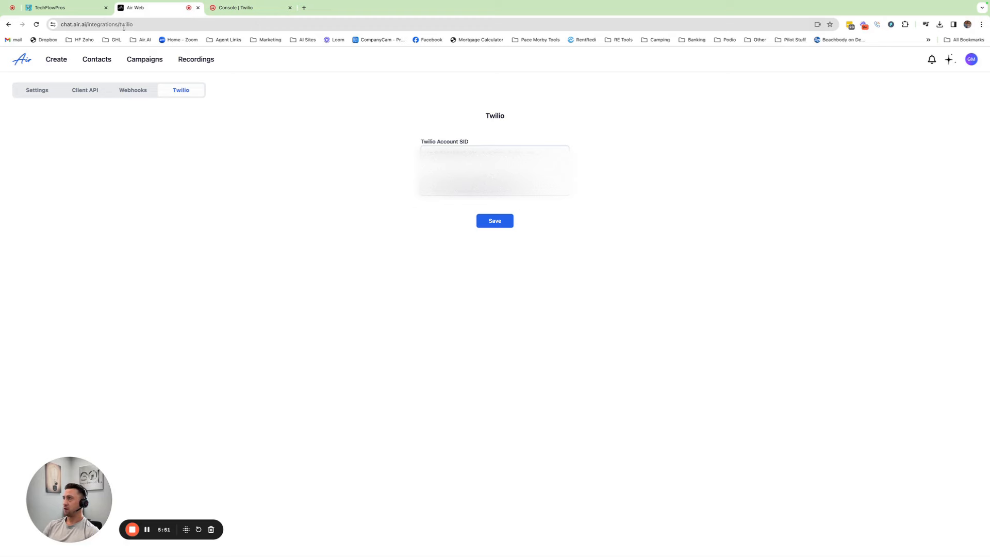
Step: Start a new Air campaign, read through to the end of the Terms of Use, and agree to them
{"action": "left_click", "coordinate": [134, 60]}
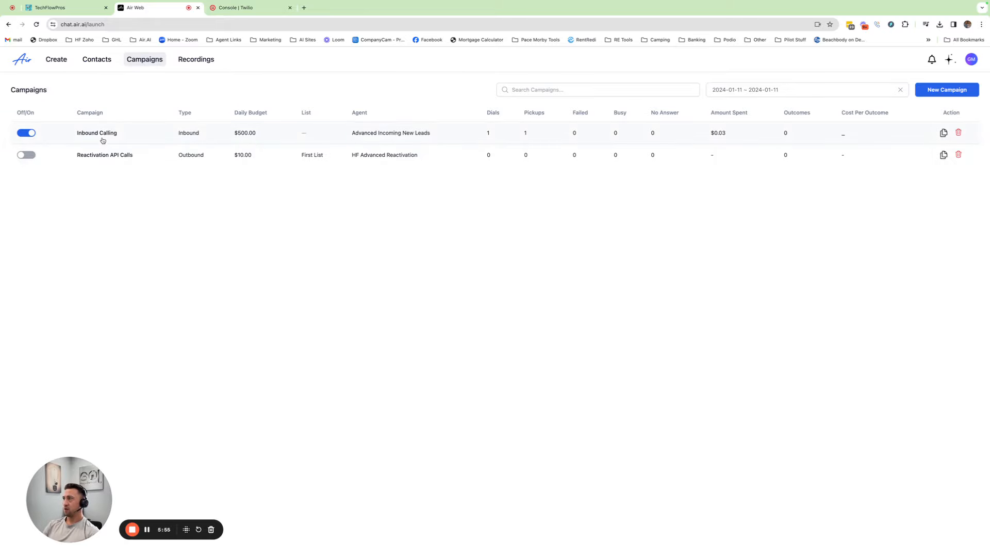
{"action": "left_click", "coordinate": [939, 92]}
{"action": "scroll", "coordinate": [442, 295], "scroll_direction": "down", "scroll_amount": 15}
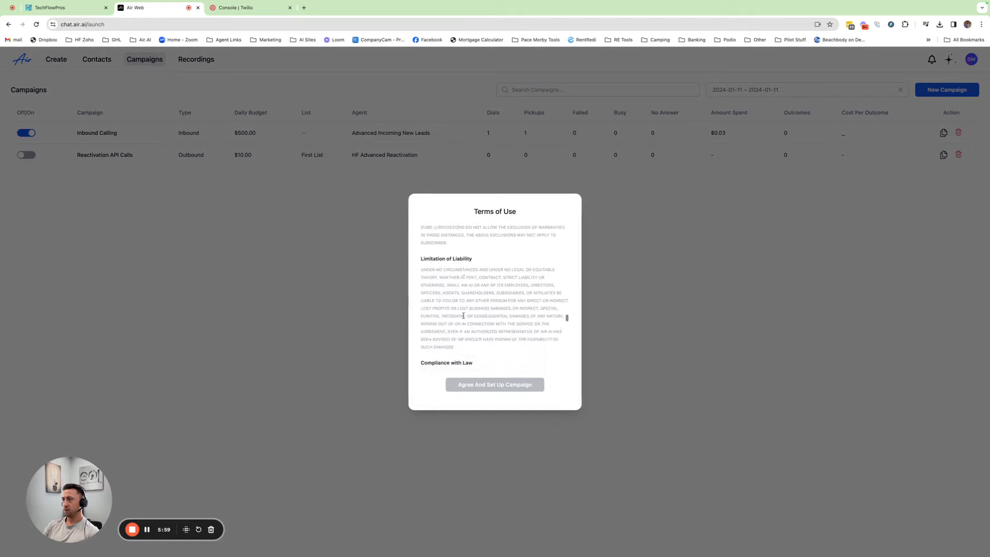
{"action": "scroll", "coordinate": [464, 320], "scroll_direction": "down", "scroll_amount": 10}
{"action": "left_click", "coordinate": [481, 387]}
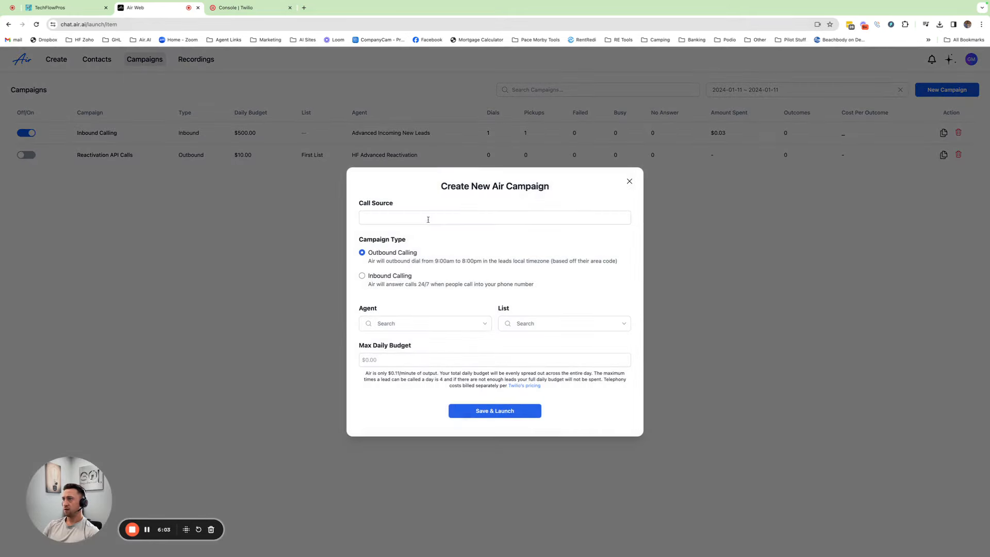
Step: Set the campaign's call source to "test inbound", its type to Inbound Calling, and its agent to "Test email prompt"
{"action": "left_click", "coordinate": [428, 217]}
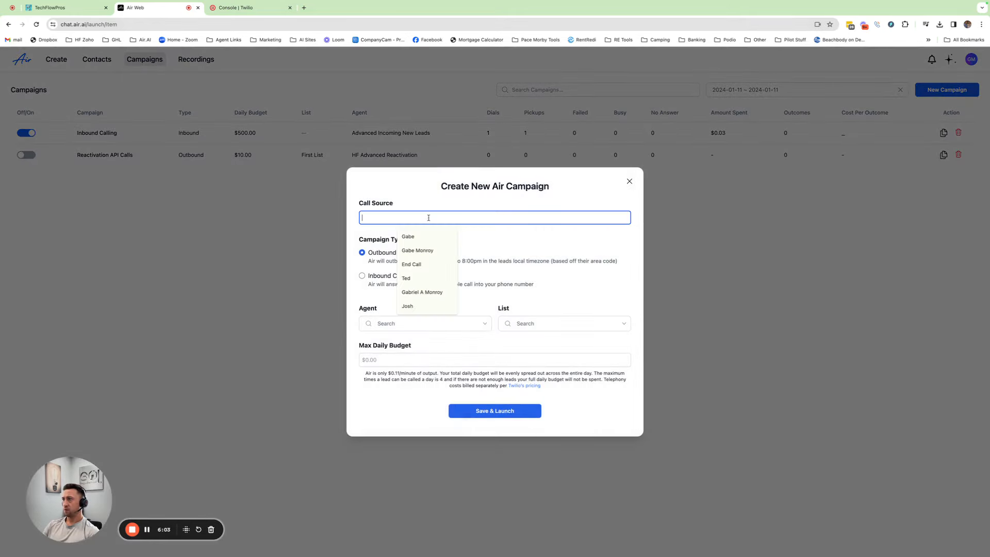
{"action": "type", "text": "test inbou"}
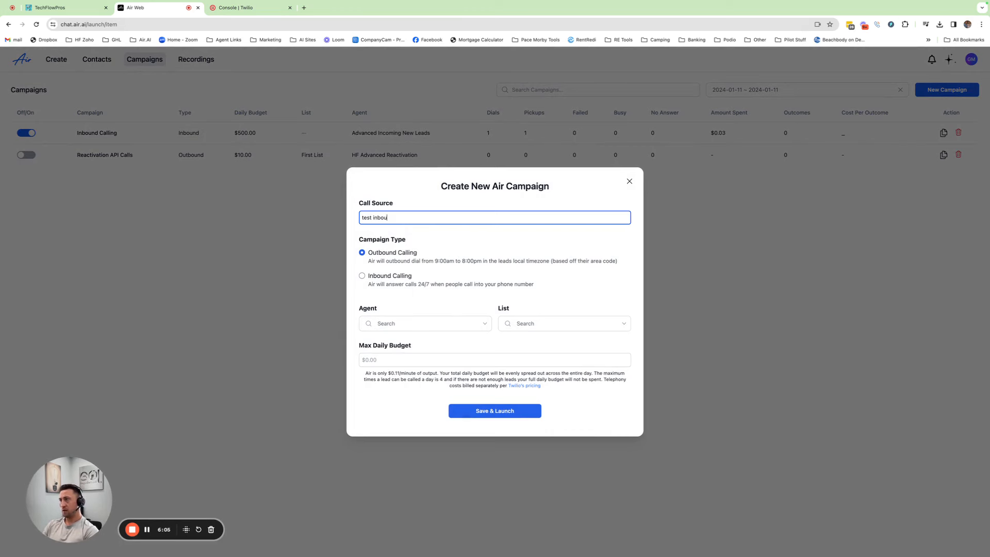
{"action": "type", "text": "nd"}
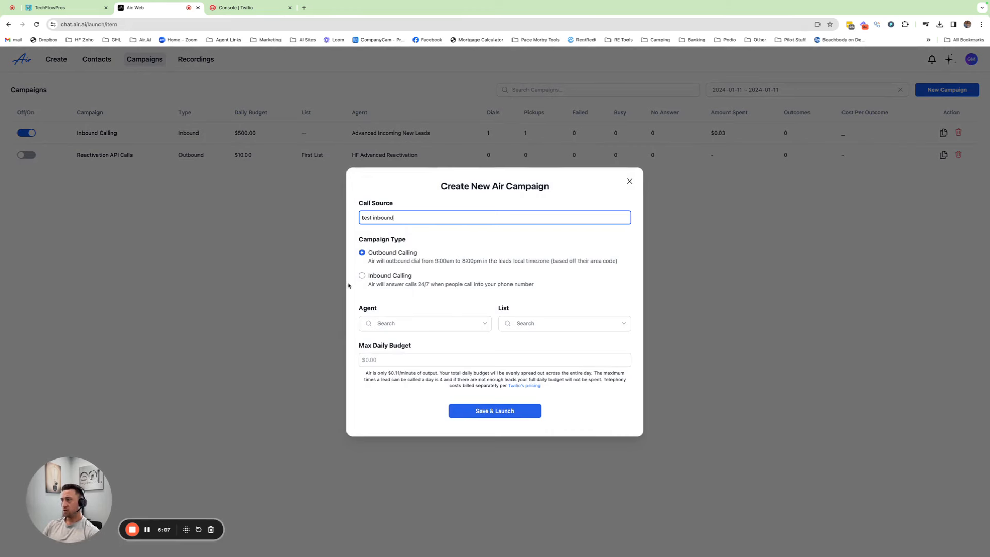
{"action": "left_click", "coordinate": [362, 276]}
{"action": "left_click", "coordinate": [397, 334]}
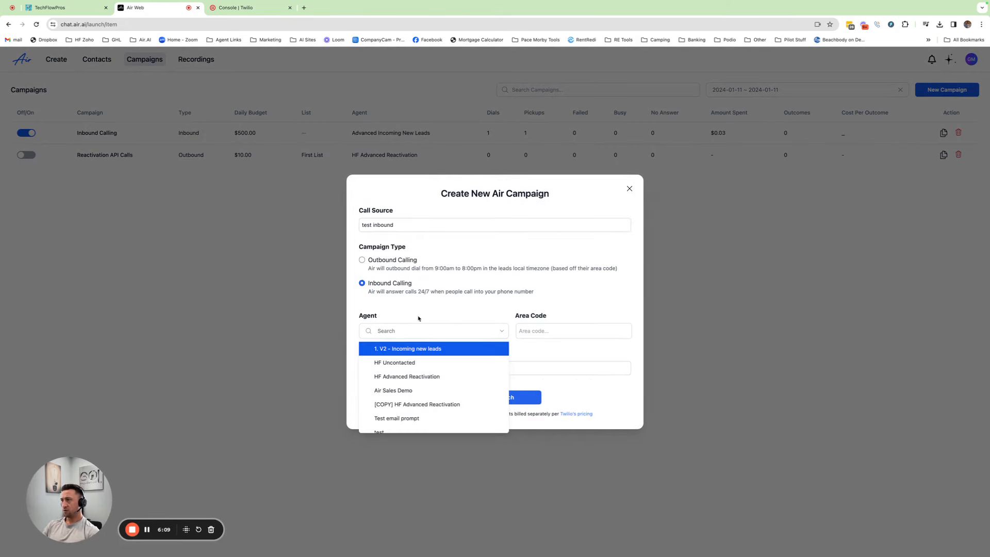
{"action": "left_click", "coordinate": [397, 418]}
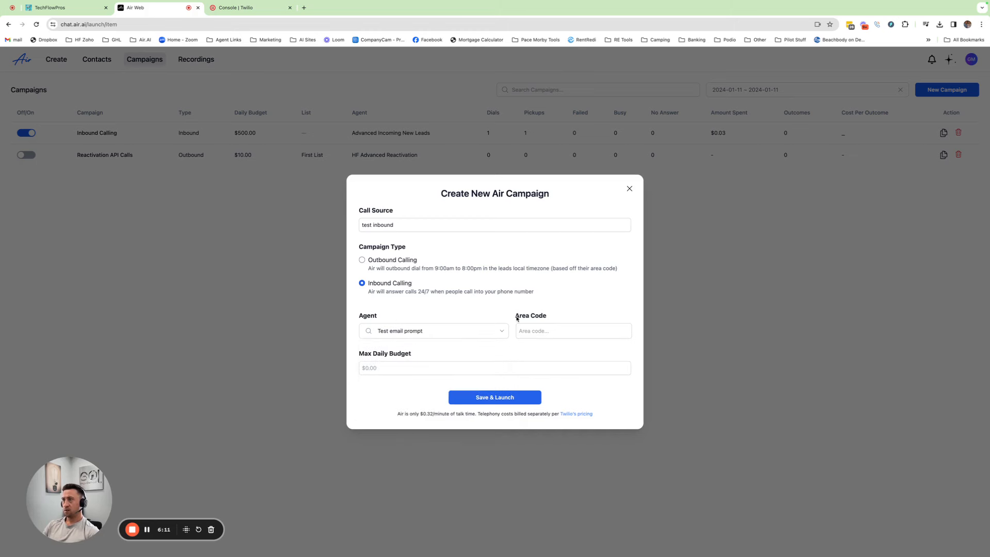
Step: Set the campaign's area code to 816 and its maximum daily budget to $1.00
{"action": "left_click", "coordinate": [541, 331]}
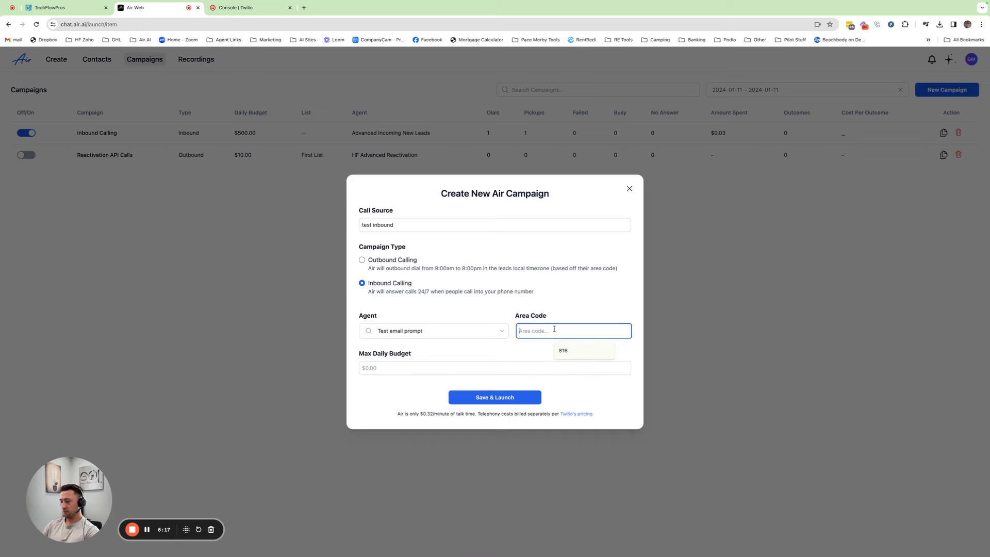
{"action": "type", "text": "816"}
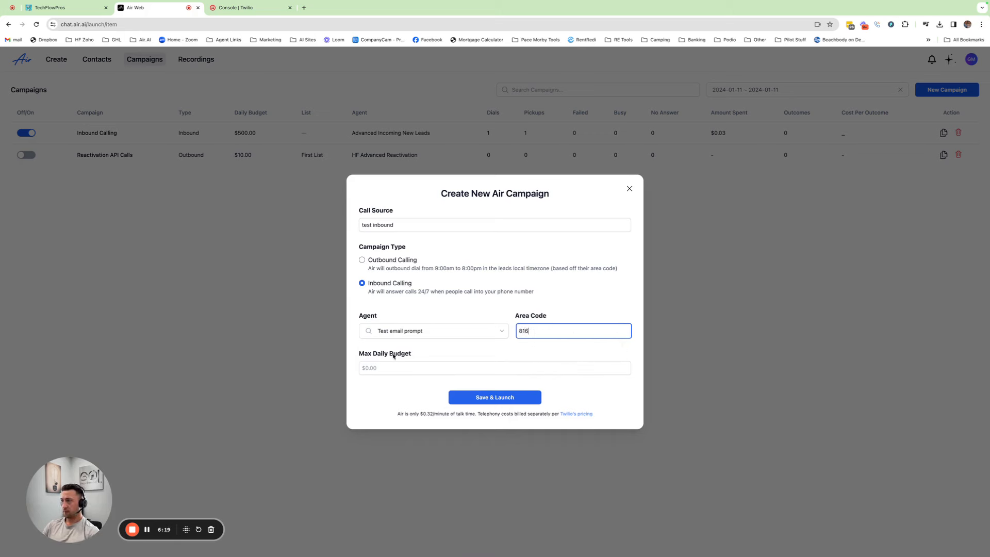
{"action": "left_click", "coordinate": [375, 362]}
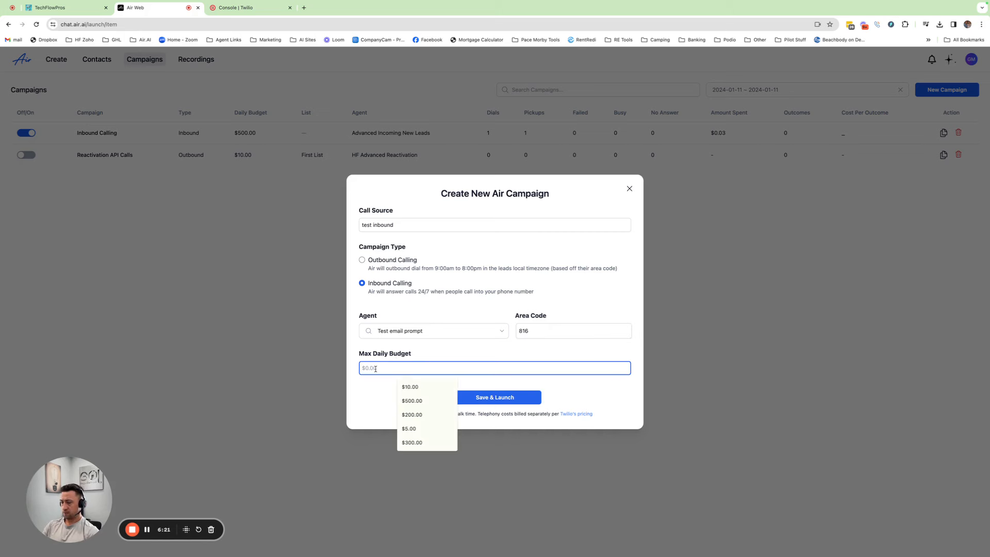
{"action": "type", "text": "0.01"}
{"action": "type", "text": "00"}
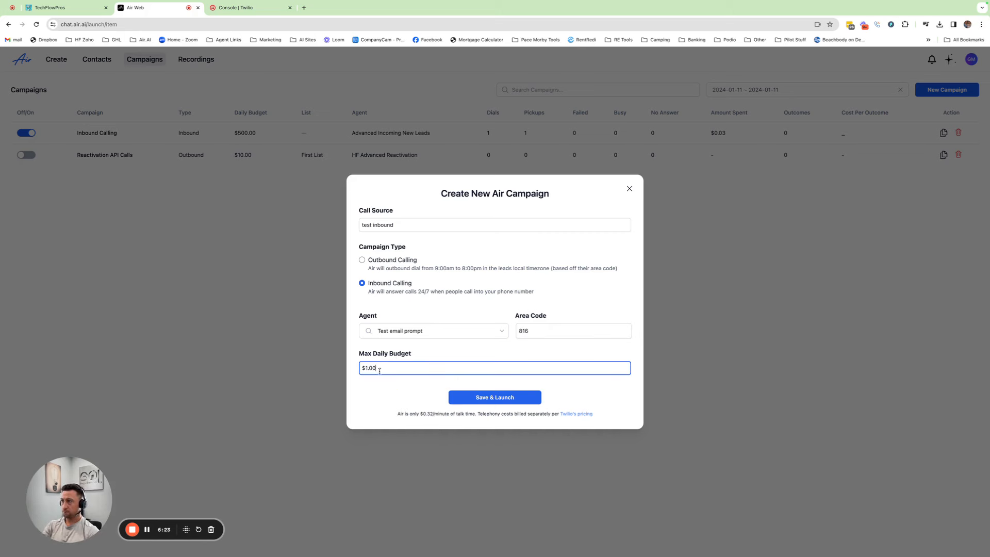
Step: Save and launch the campaign, and open the saved "test inbound" campaign to view its assigned inbound number
{"action": "left_click", "coordinate": [475, 399]}
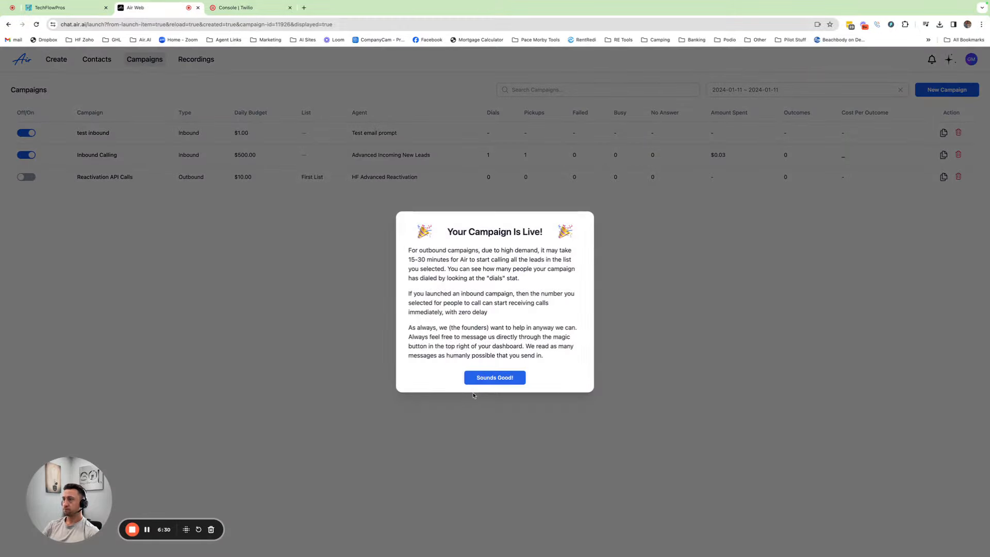
{"action": "left_click", "coordinate": [480, 378]}
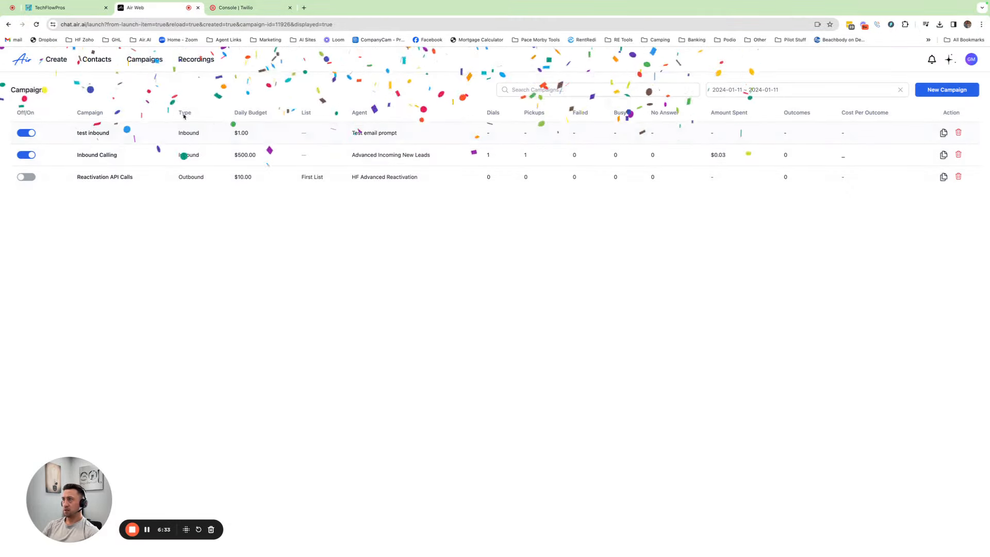
{"action": "left_click", "coordinate": [94, 133]}
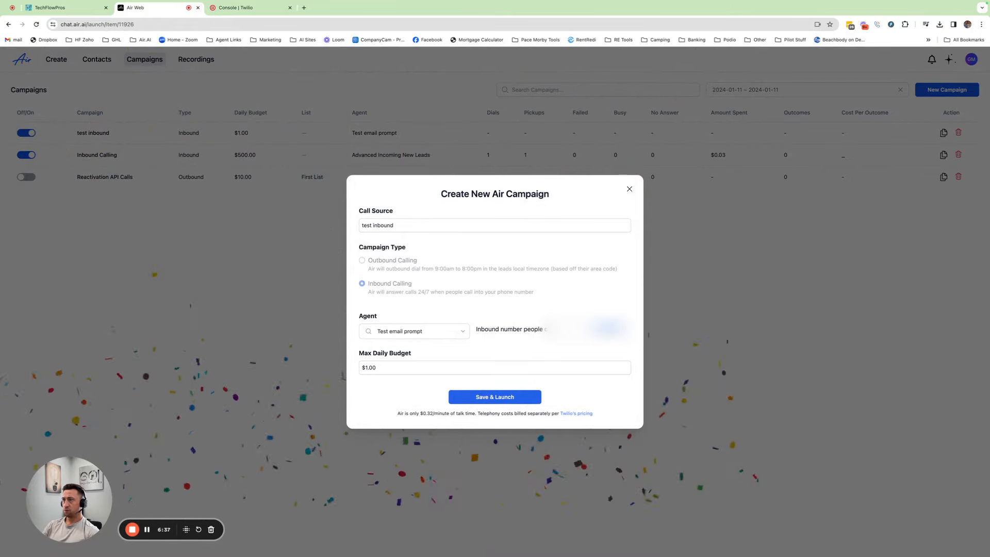
Step: Switch to Twilio, check the voice configuration of the first active number, and return to Air to close the "test inbound" campaign
{"action": "left_click", "coordinate": [233, 8]}
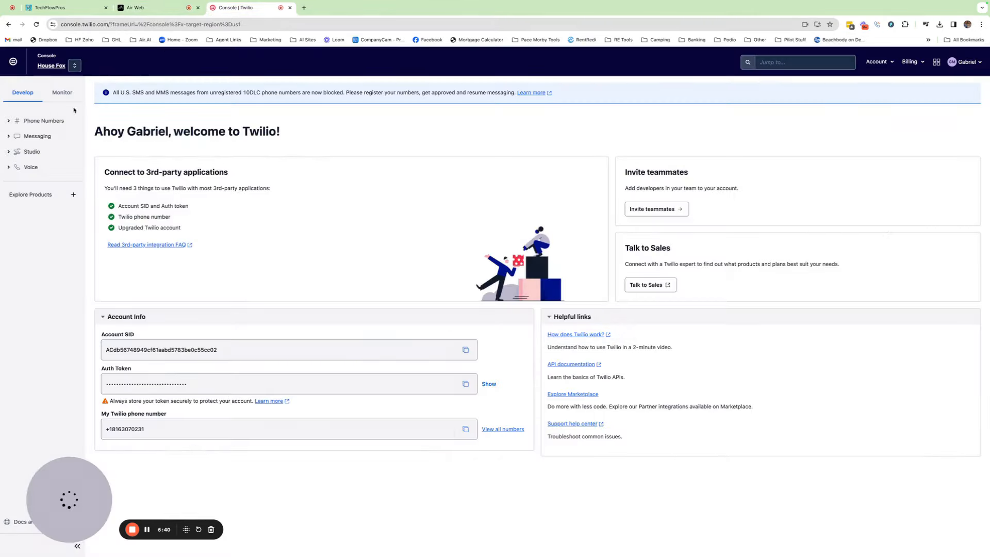
{"action": "left_click", "coordinate": [40, 120]}
{"action": "left_click", "coordinate": [37, 135]}
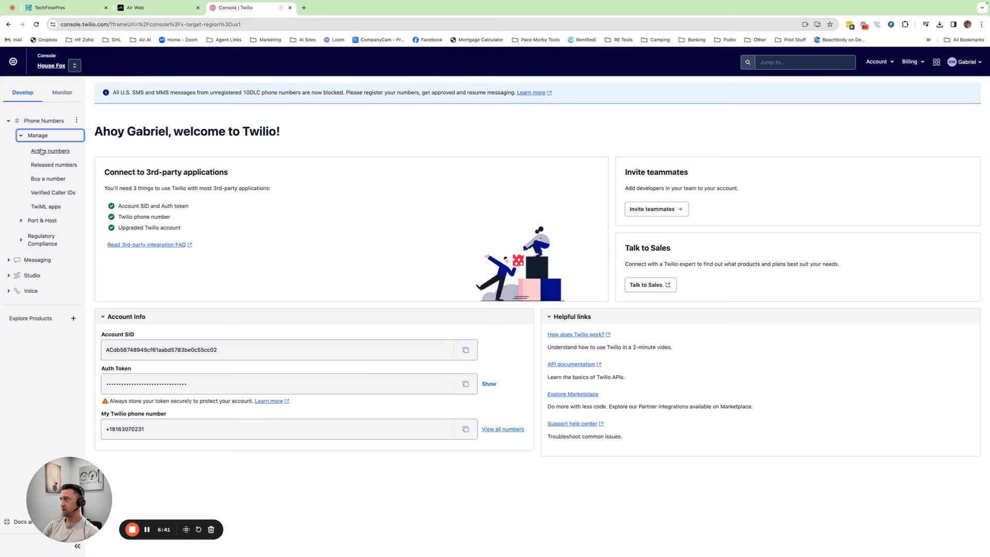
{"action": "left_click", "coordinate": [51, 150]}
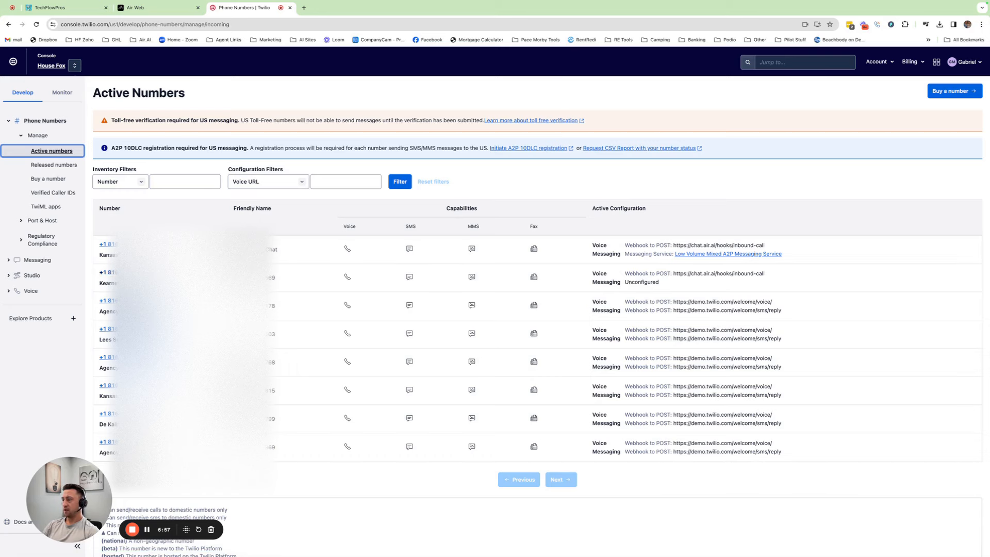
{"action": "left_click", "coordinate": [107, 244]}
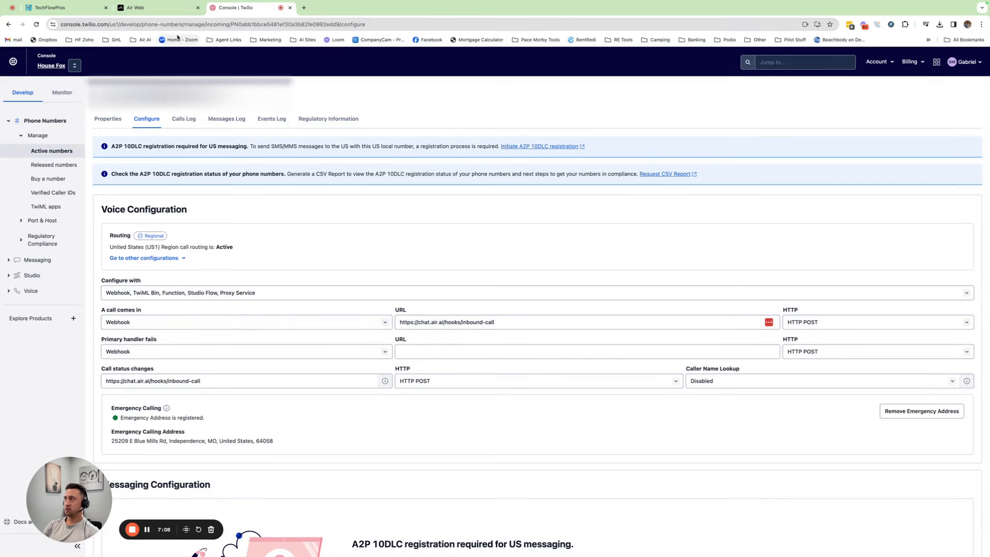
{"action": "left_click", "coordinate": [173, 10]}
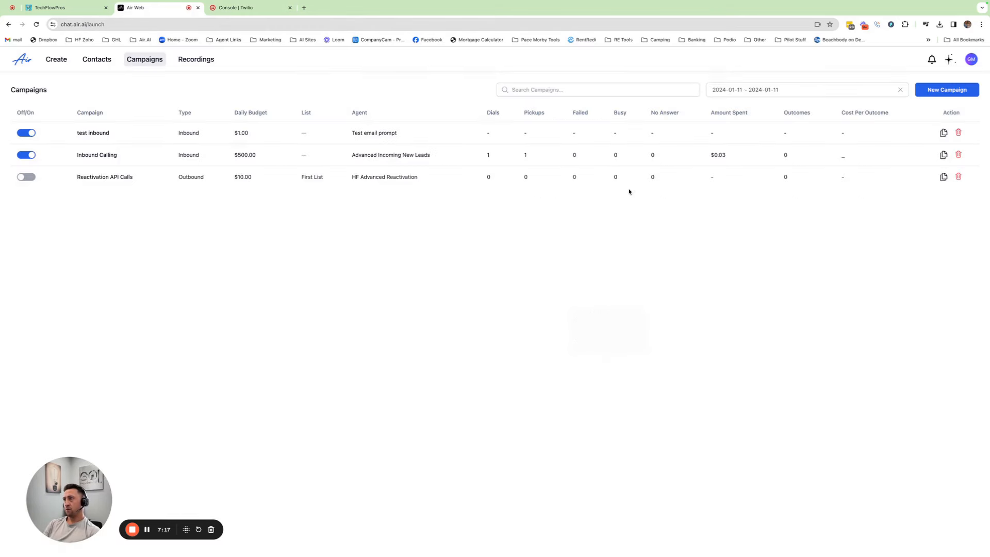
{"action": "left_click", "coordinate": [629, 190]}
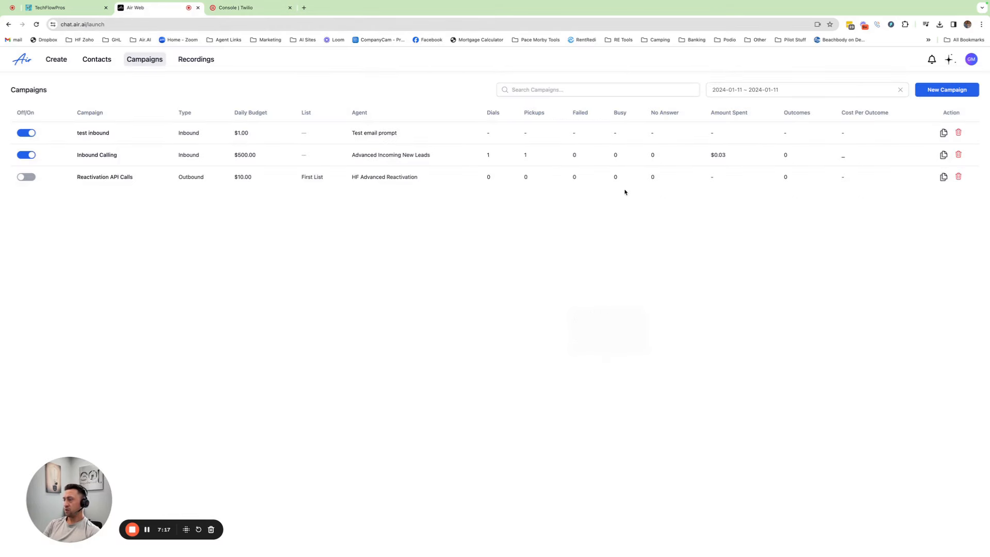